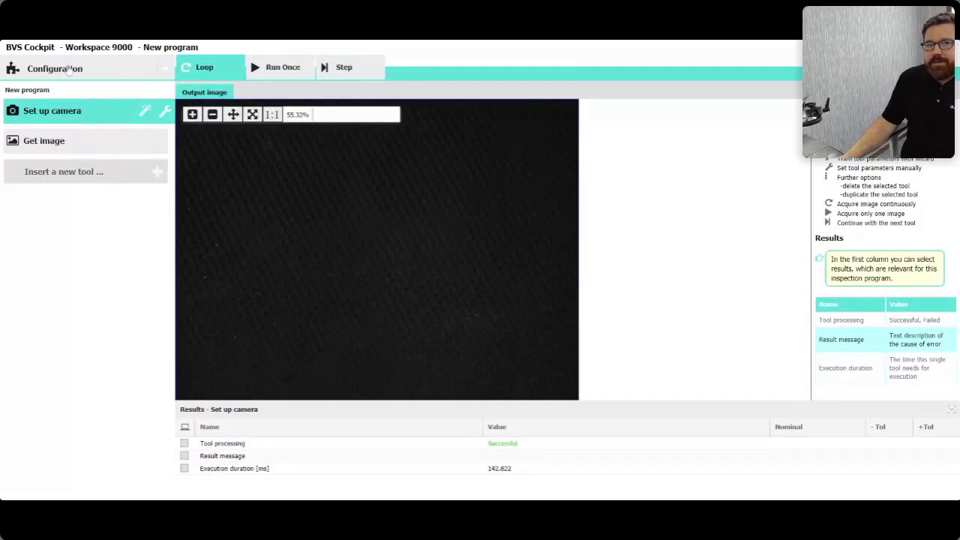
left_click(163, 69)
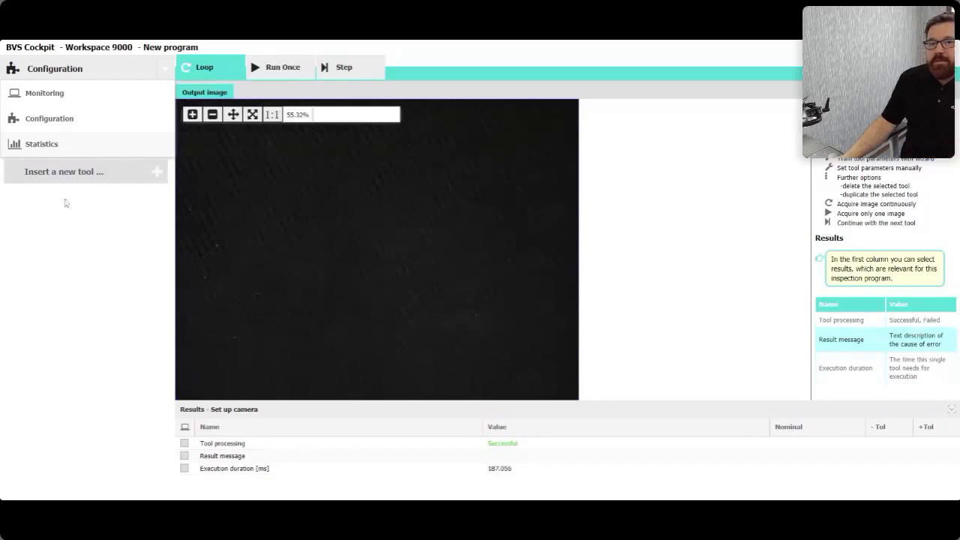
left_click(80, 124)
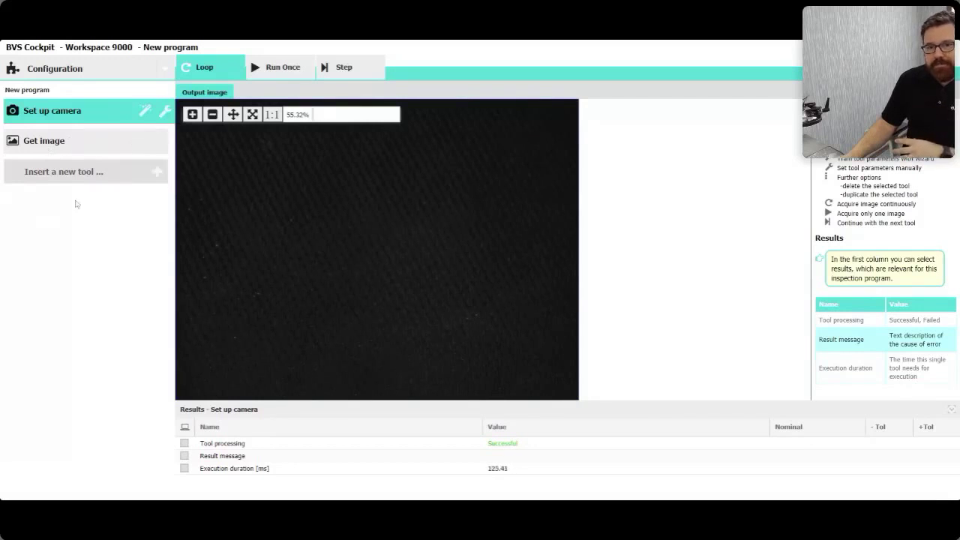
- Add a Find object tool to the program, skip the background definition and capture the ring-ended part as reference image
left_click(157, 174)
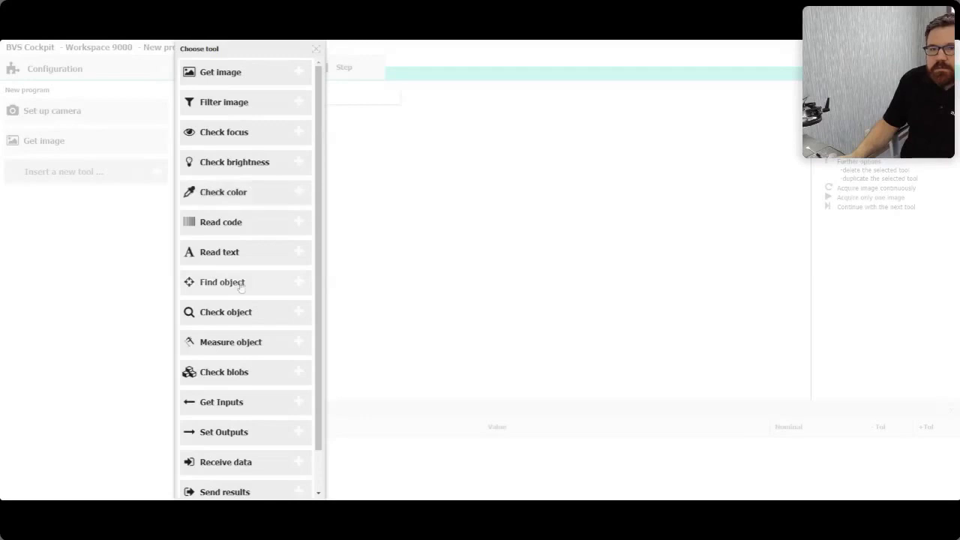
left_click(298, 282)
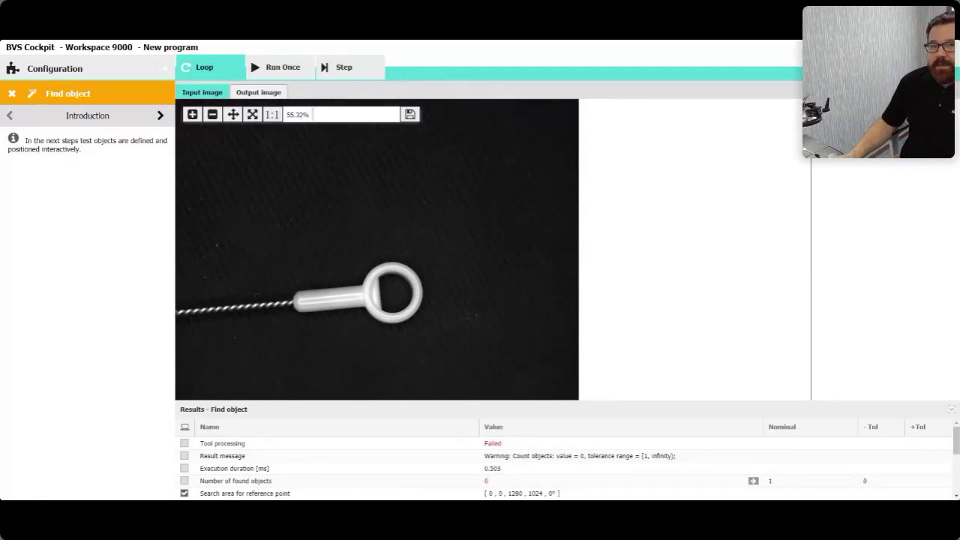
left_click(159, 115)
left_click(160, 116)
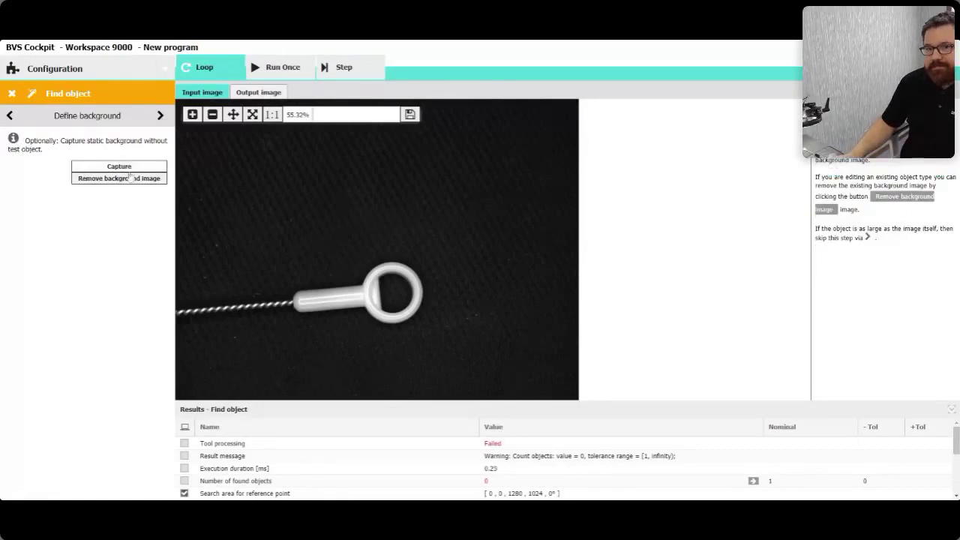
left_click(160, 117)
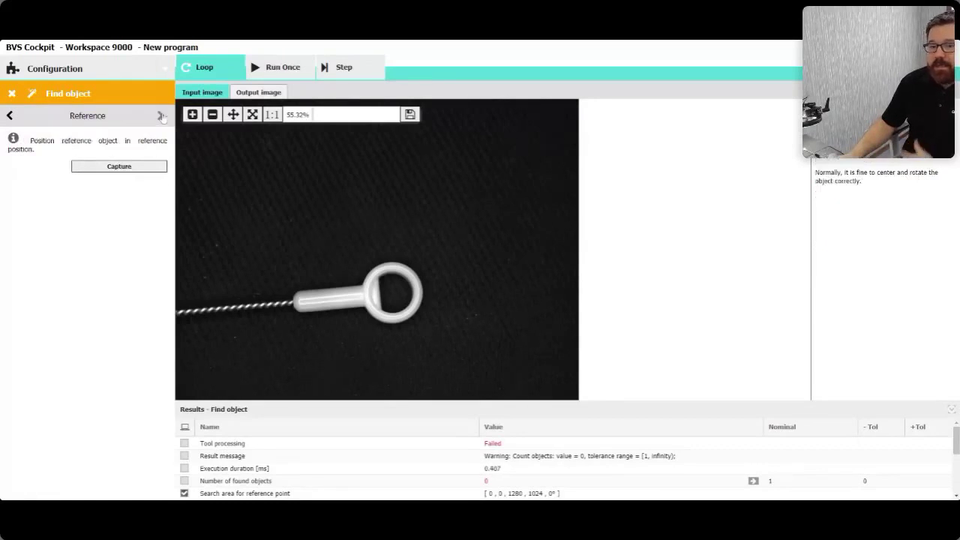
left_click(142, 167)
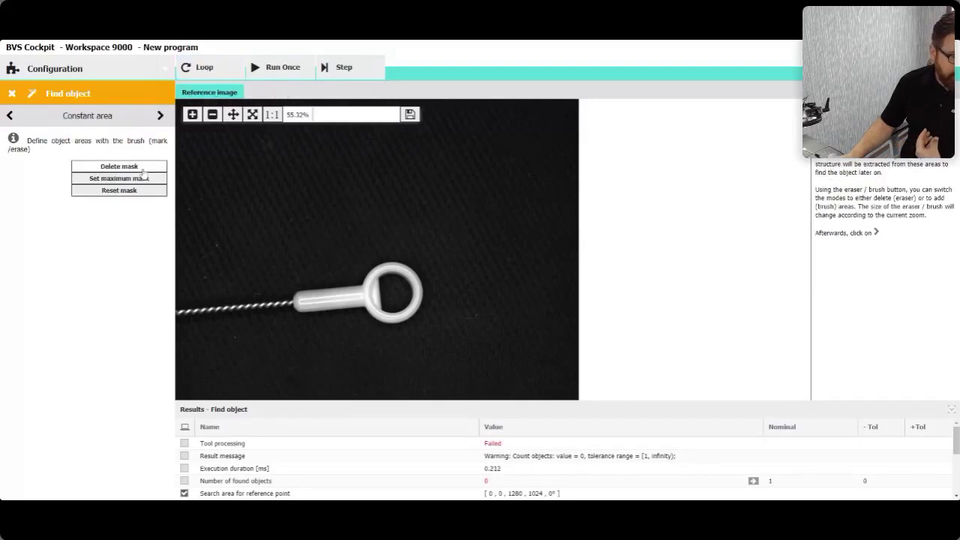
- Clear the full-image mask, brush the constant area where the ring joins the sleeve, and finish the Find object wizard
left_click(140, 176)
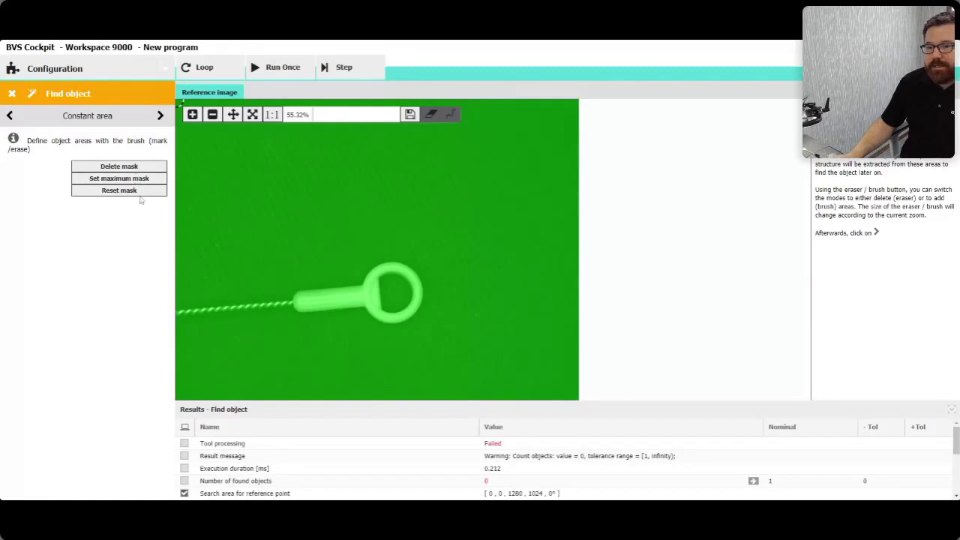
left_click(120, 166)
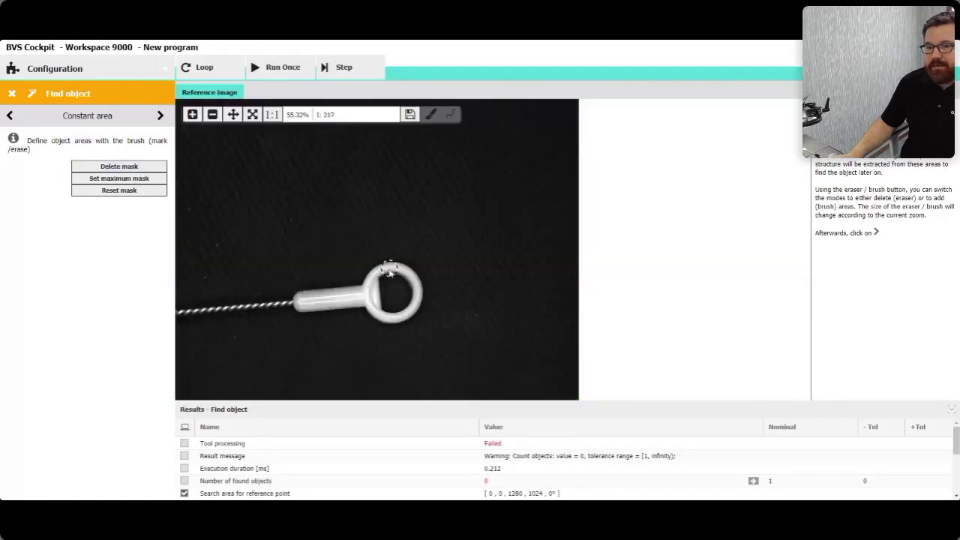
mouse_move(361, 275)
left_mouse_down()
mouse_move(377, 279)
mouse_move(382, 315)
mouse_move(371, 318)
mouse_move(375, 274)
left_mouse_up()
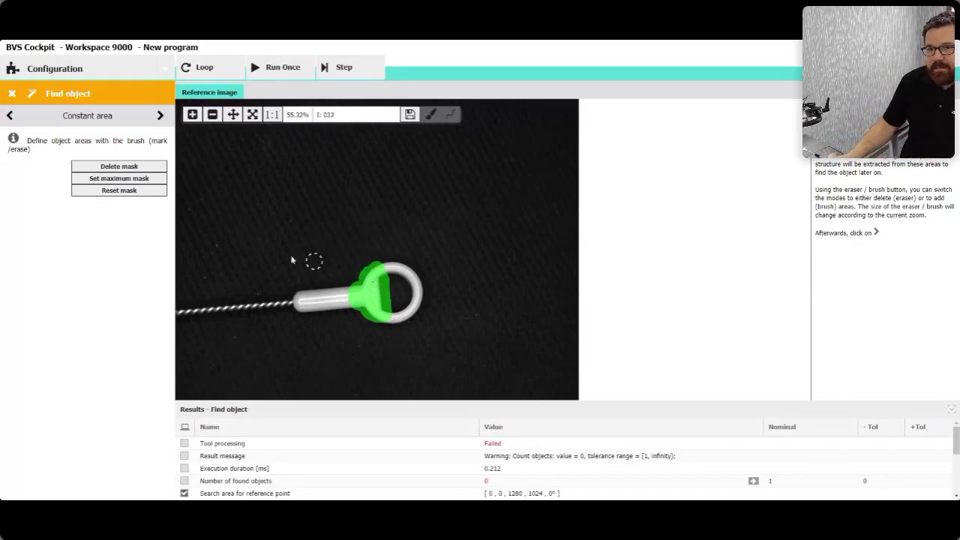
left_click(160, 116)
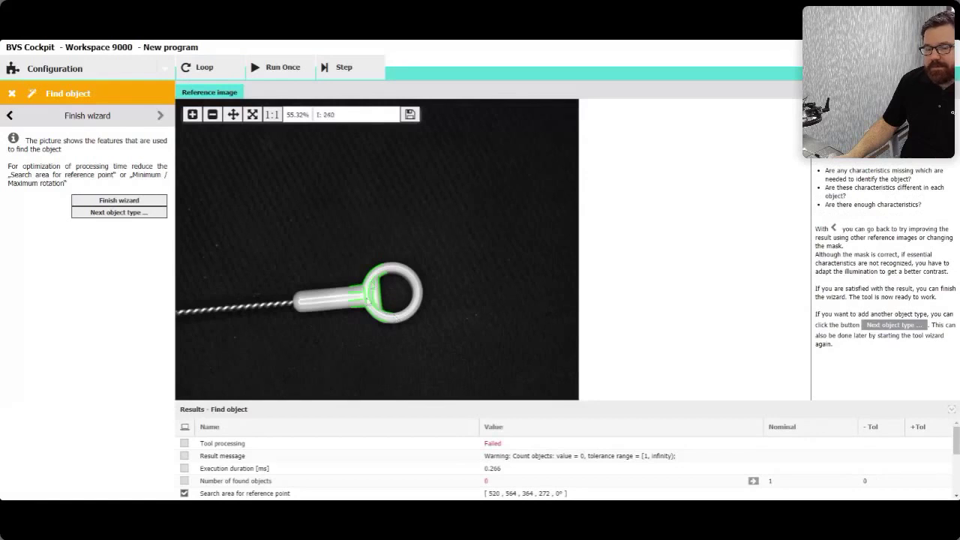
left_click(101, 203)
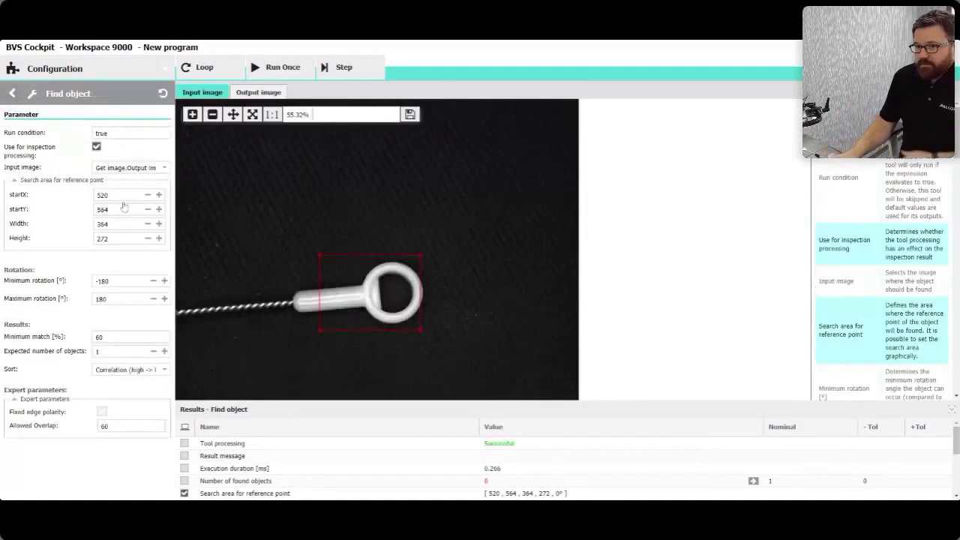
- Enlarge the reference point search area to about 1061 by 821, starting at about X 139 and Y 251
left_click_drag(422, 255, 508, 188)
left_click_drag(320, 189, 239, 169)
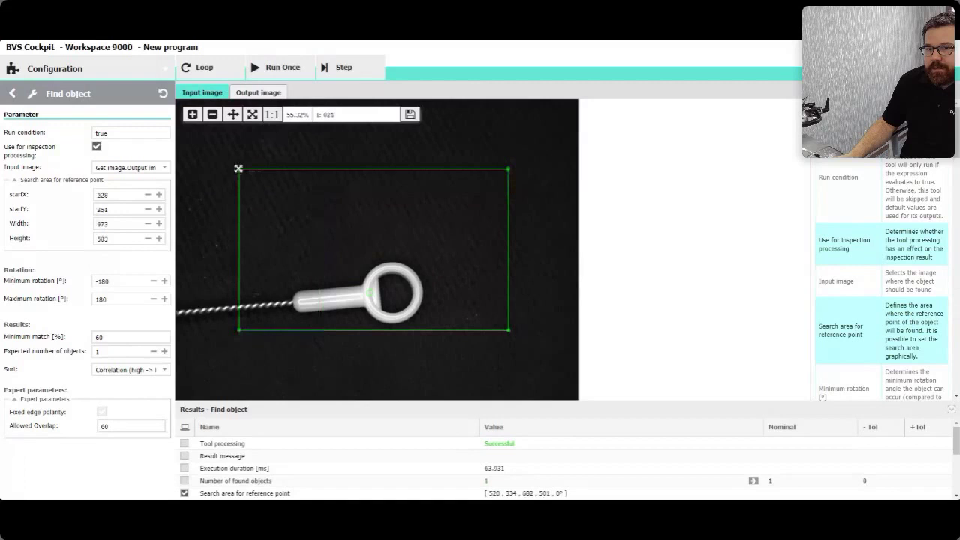
left_click_drag(238, 329, 215, 395)
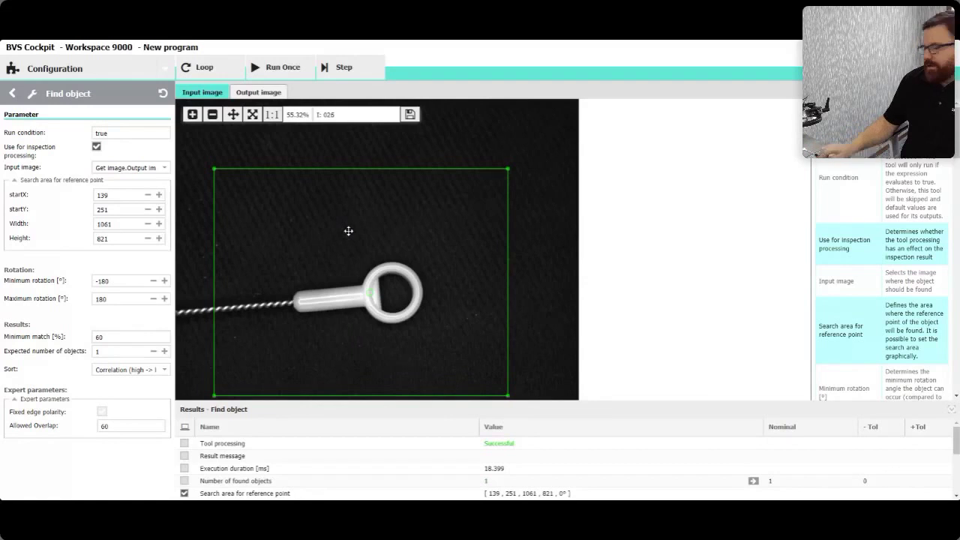
- Acquire images continuously, examine the Find object position, displacement, rotation and match results, and return to the tool list
left_click(202, 69)
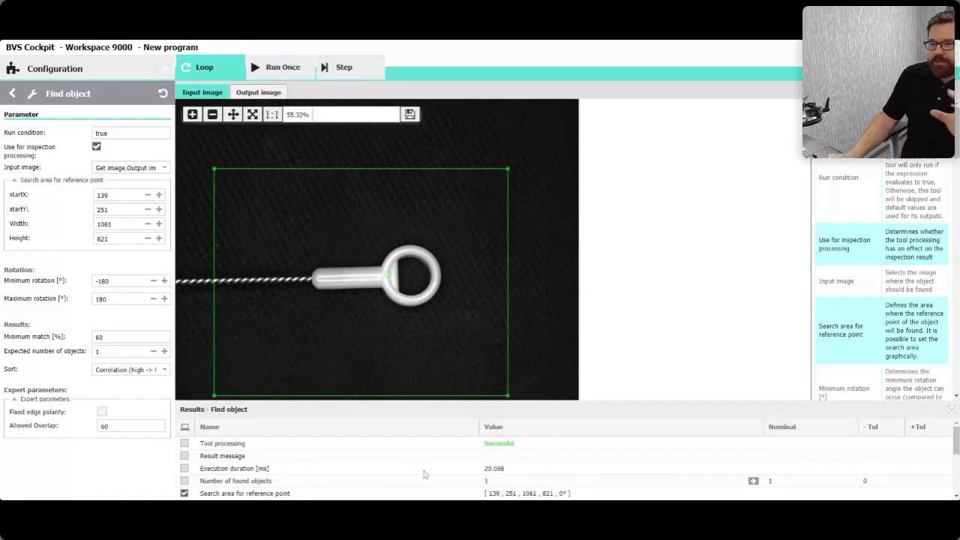
scroll(423, 473, "down", 2)
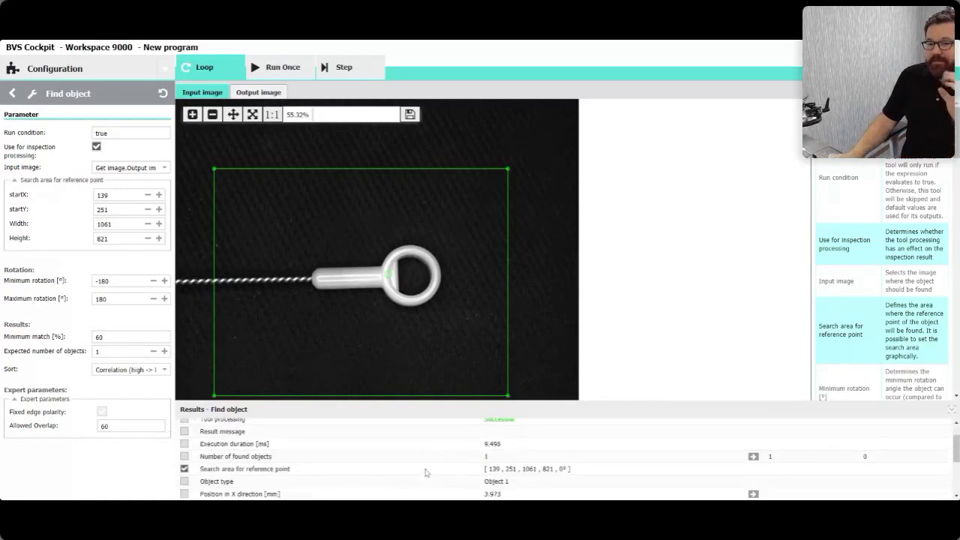
scroll(424, 473, "down", 2)
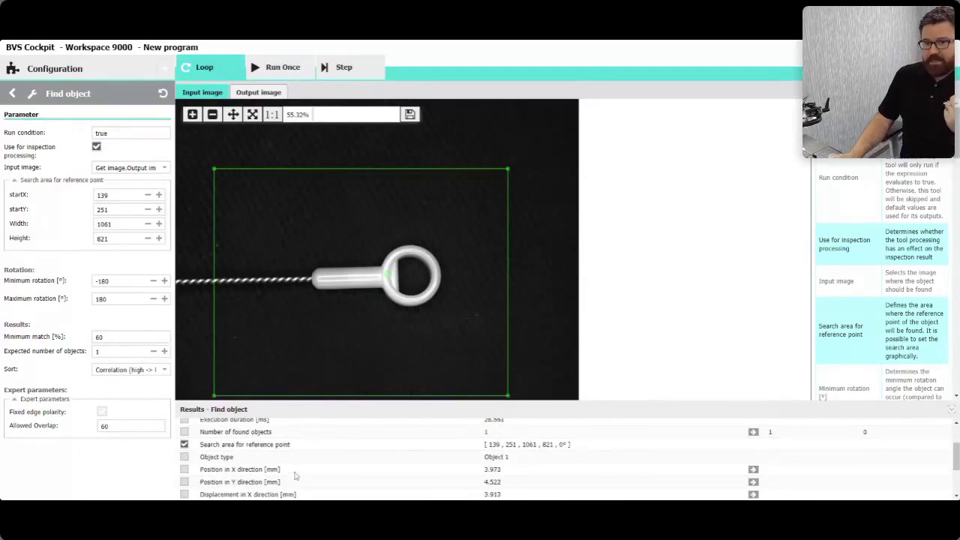
scroll(296, 472, "down", 3)
scroll(298, 473, "down", 2)
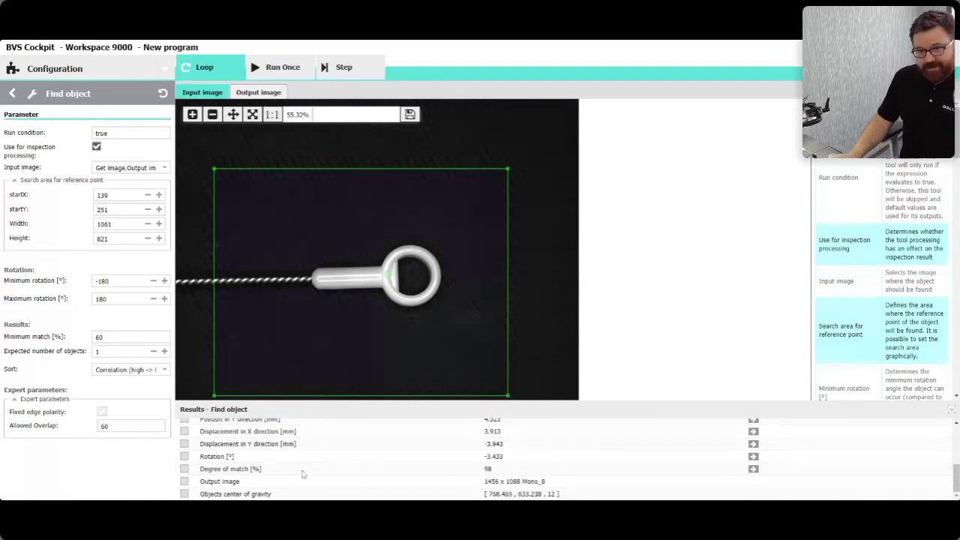
scroll(454, 474, "up", 8)
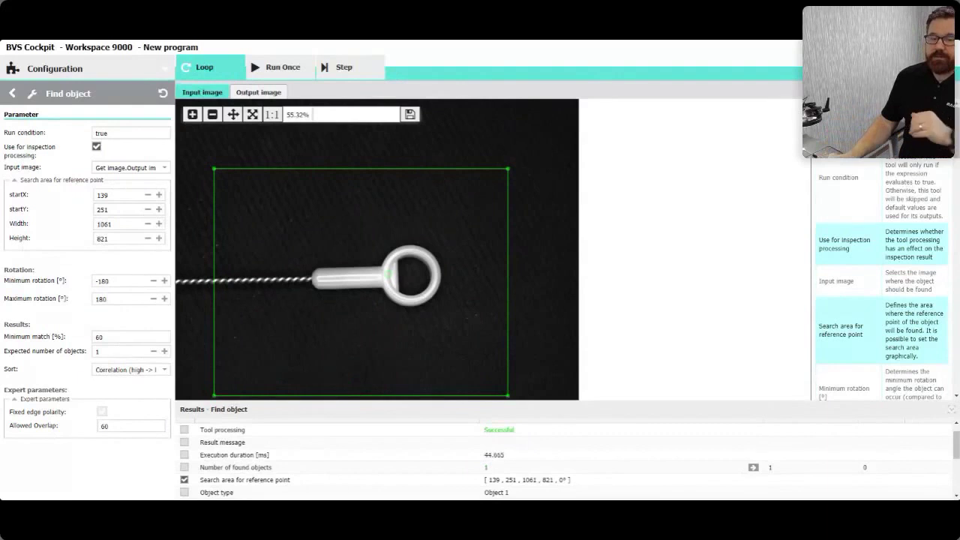
left_click(12, 93)
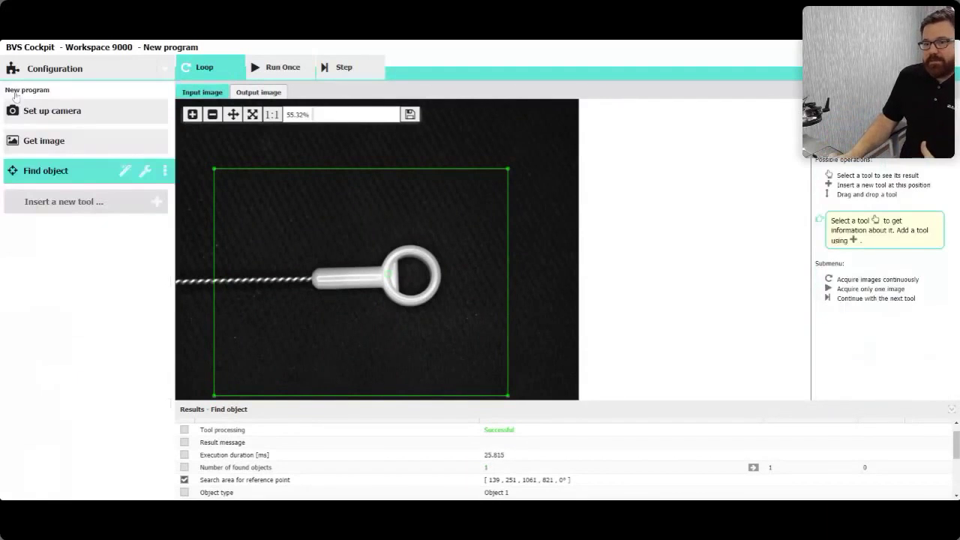
- Add a Measure object tool, capture its reference image and keep the full-image mask
left_click(157, 201)
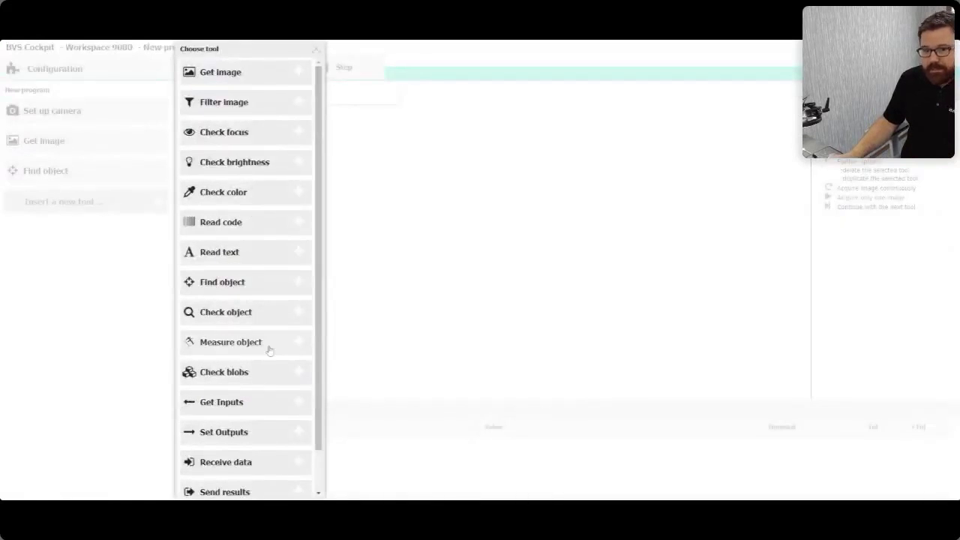
left_click(229, 345)
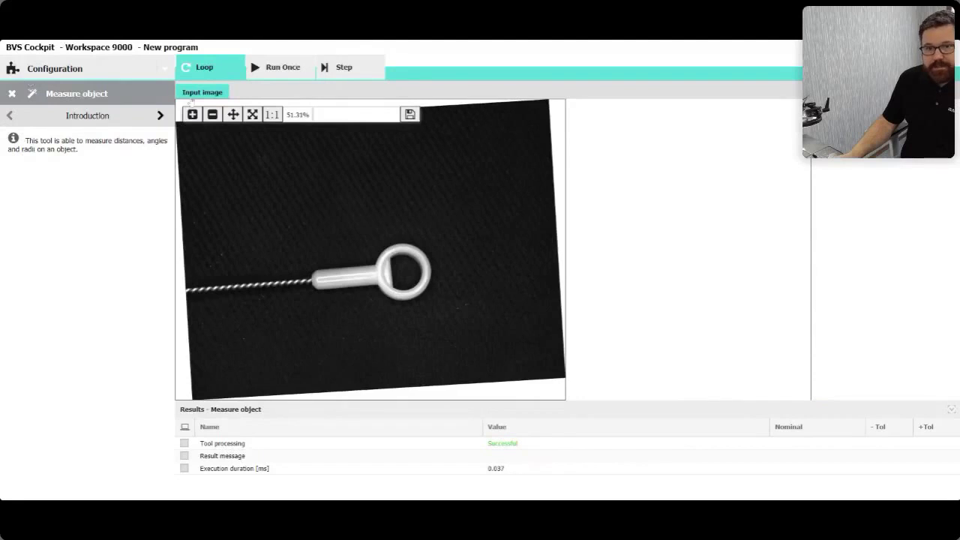
left_click(160, 115)
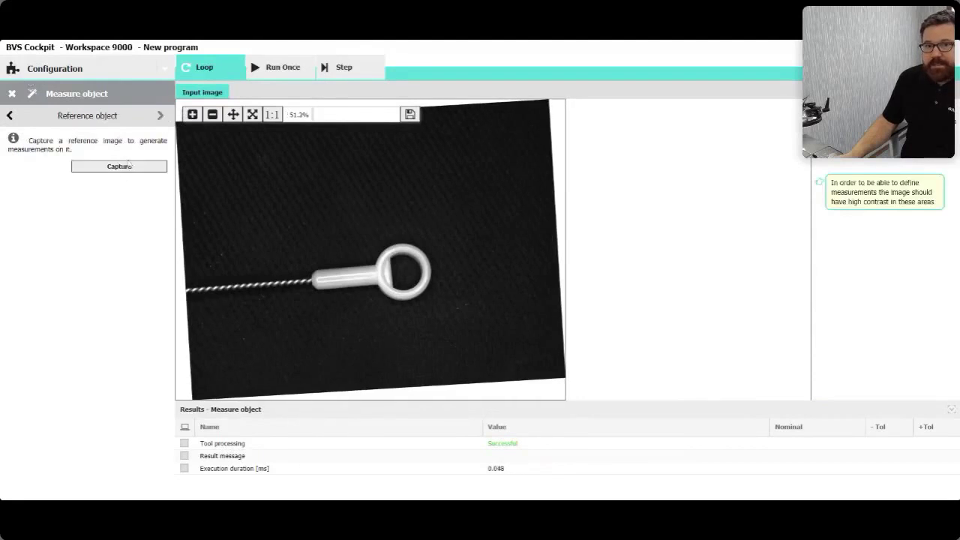
left_click(146, 165)
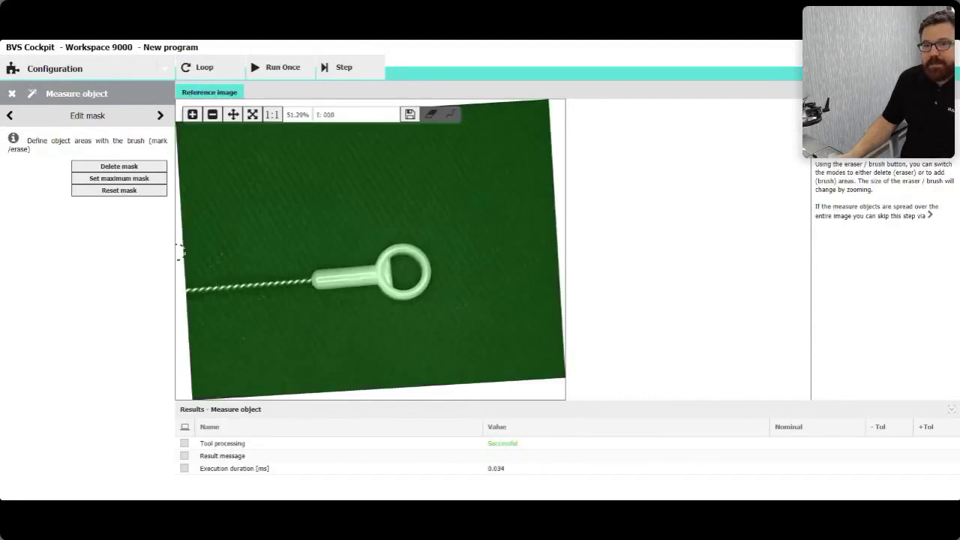
left_click(160, 116)
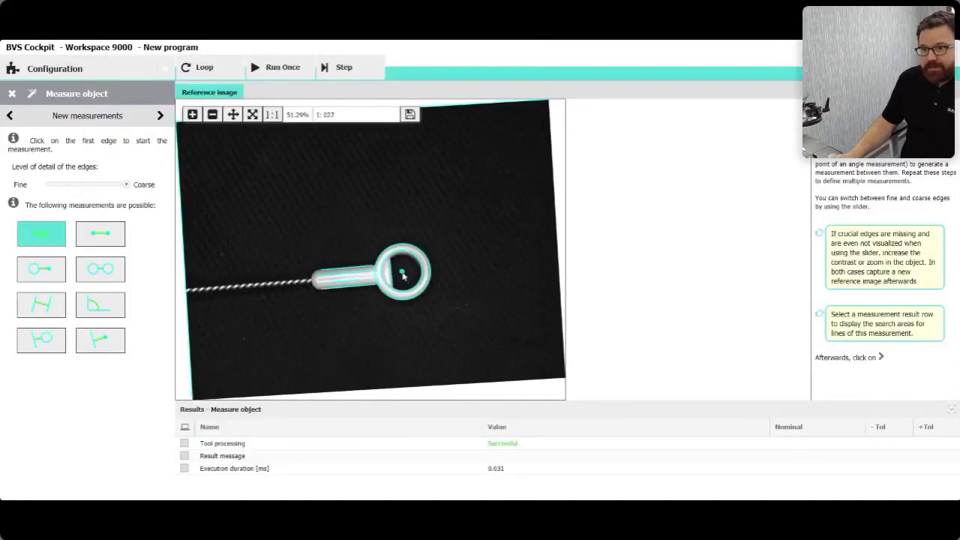
- Define a distance measurement from the ring's centre to its inner circle, finish the wizard and return to the tool list
left_click(403, 276)
left_click(384, 276)
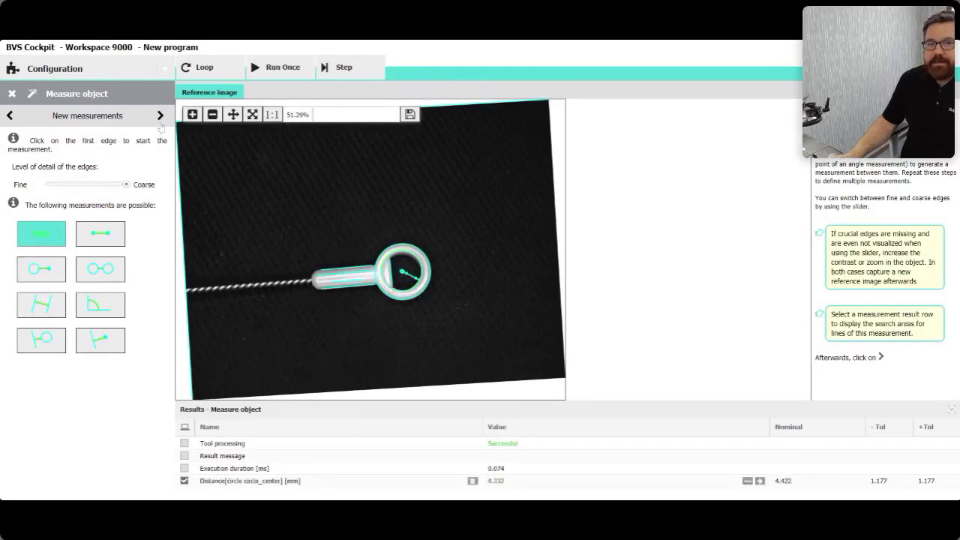
left_click(159, 116)
left_click(119, 158)
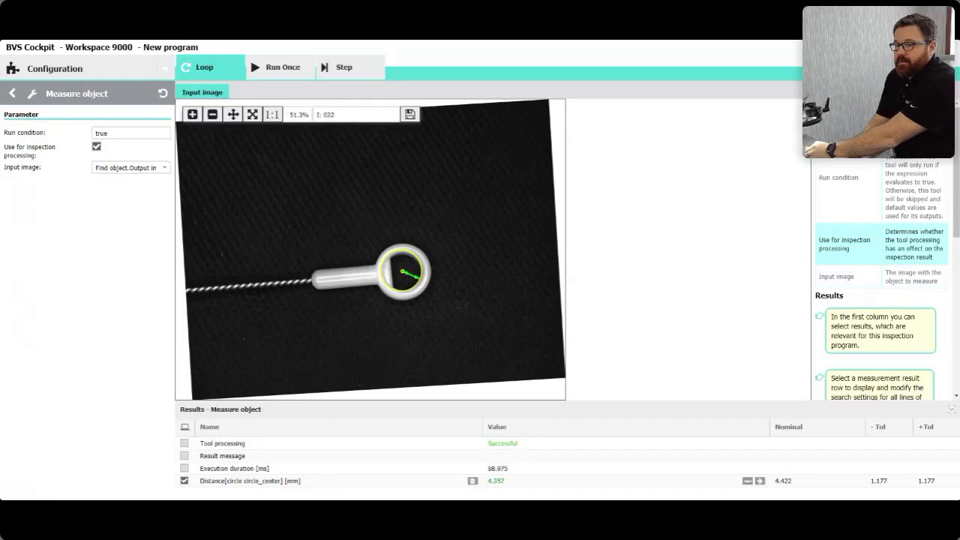
left_click(12, 93)
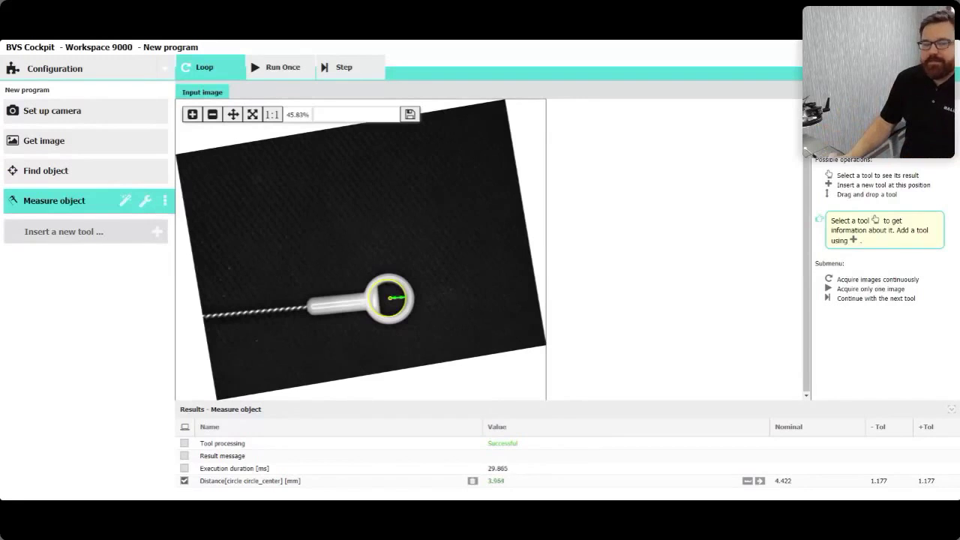
- Delete the Measure object and Find object tools from the program
left_click(165, 200)
left_click(215, 198)
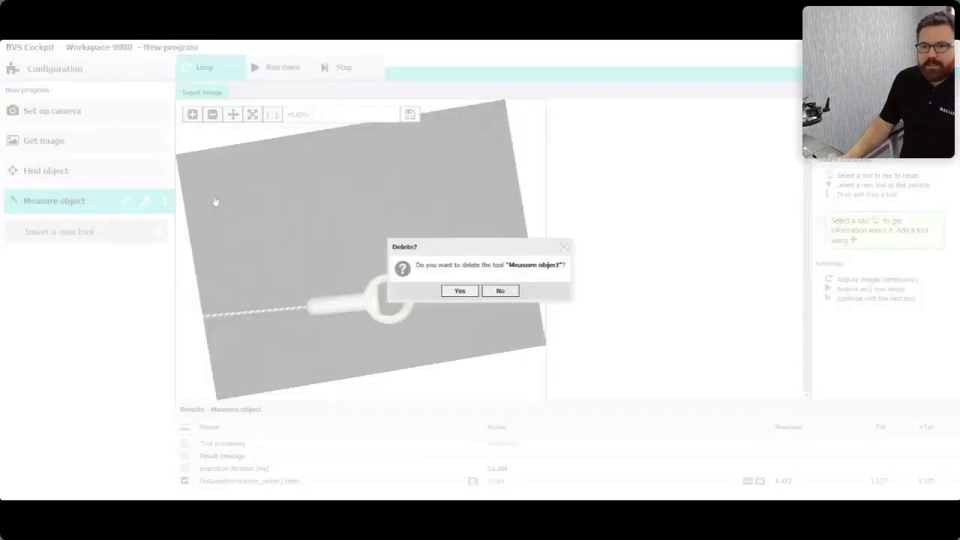
left_click(460, 292)
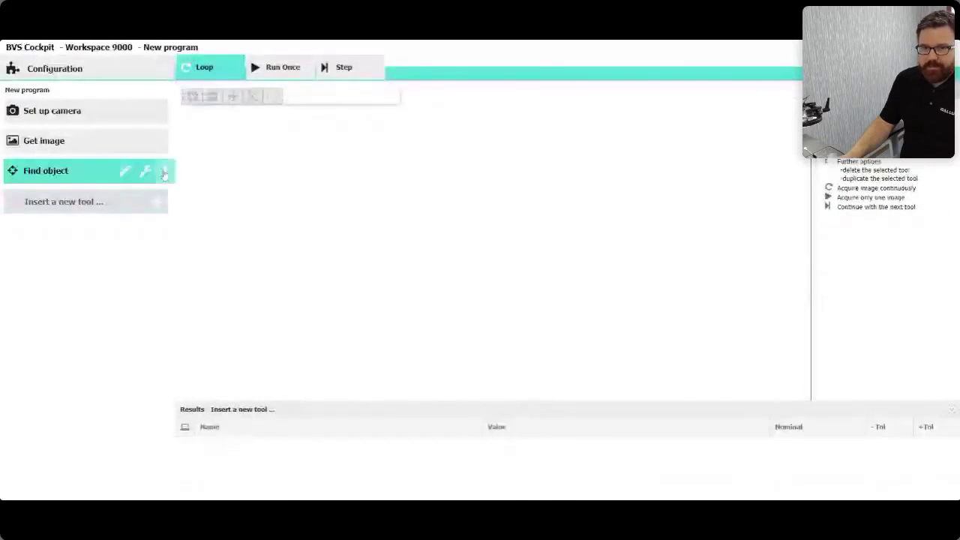
left_click(164, 173)
left_click(204, 167)
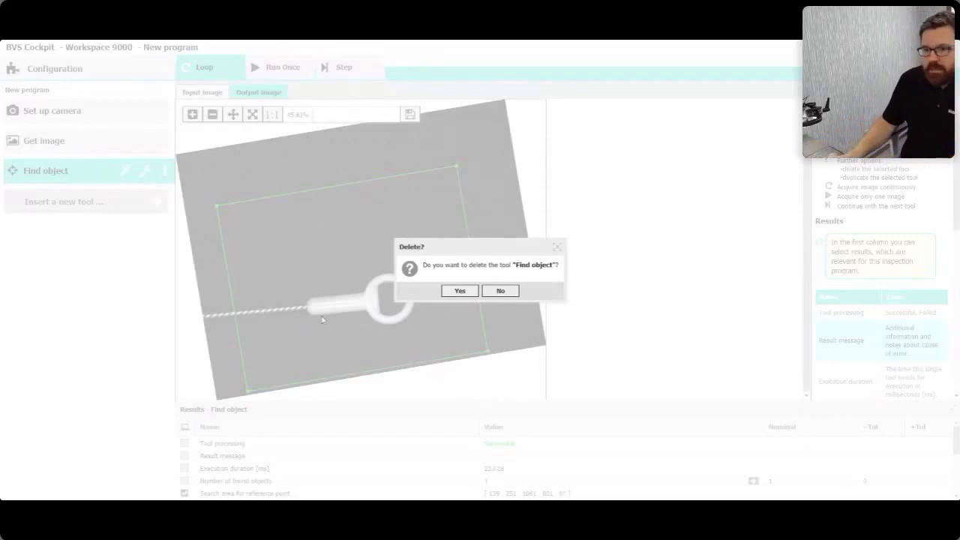
left_click(460, 291)
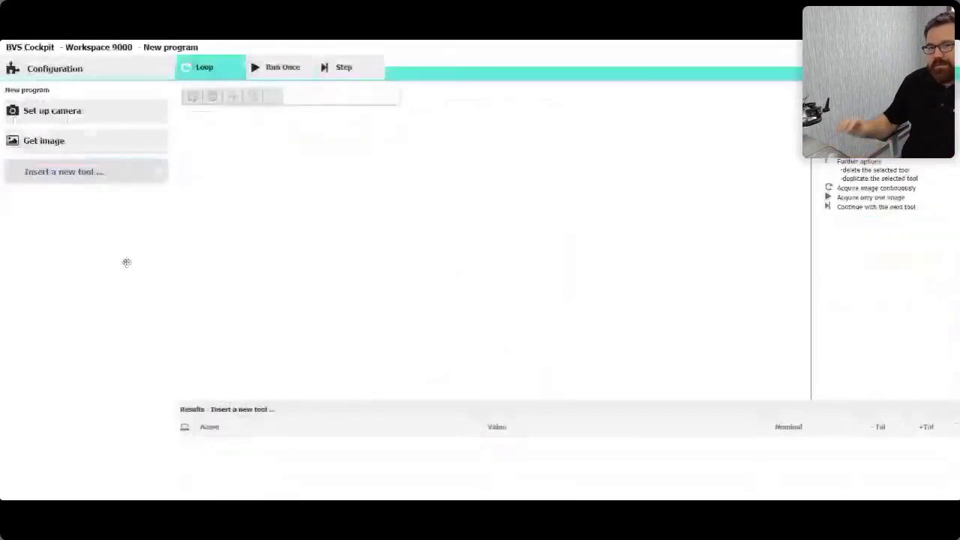
- Add a new Find object tool, skip the background definition and capture the pen as the reference image
left_click(161, 174)
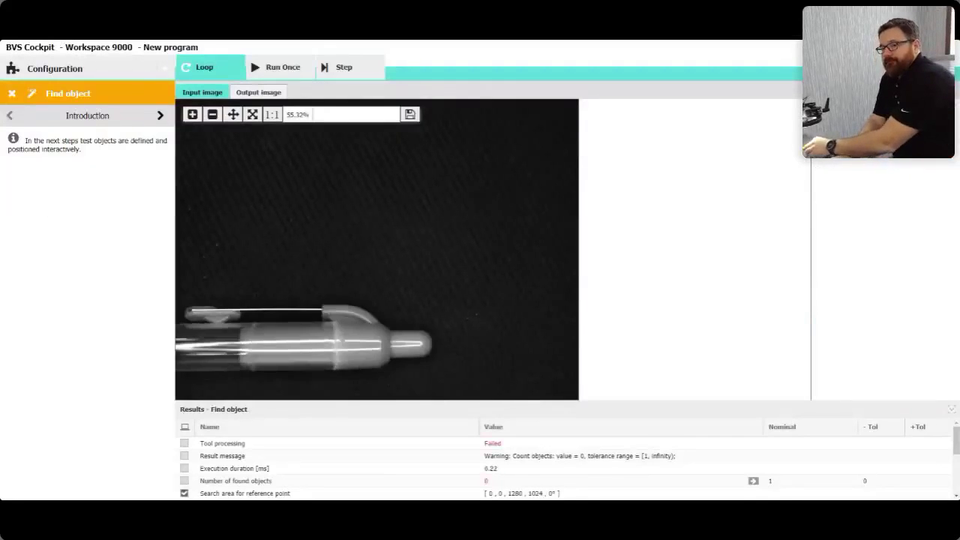
left_click(160, 117)
left_click(161, 118)
left_click(161, 116)
left_click(148, 168)
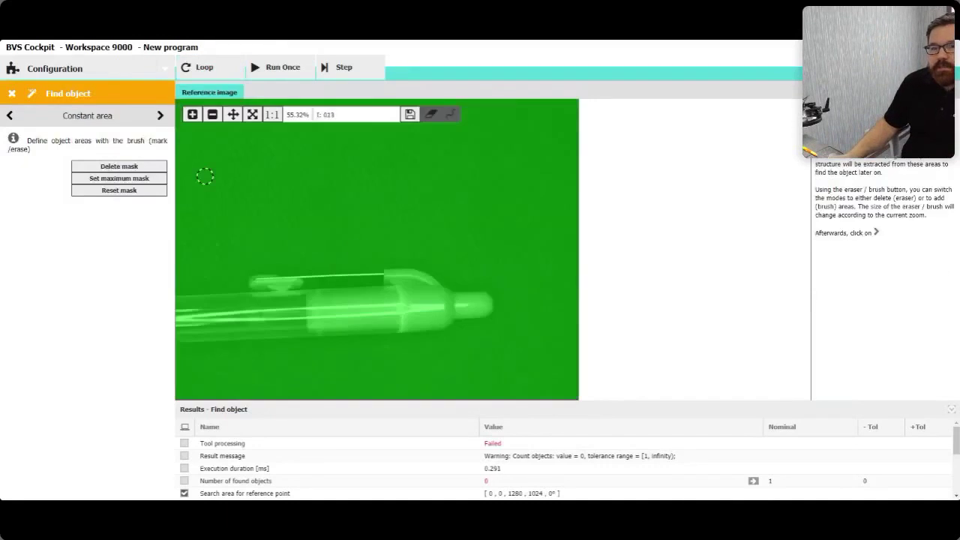
- Clear the full-image mask, brush the constant area around the base of the pen's clip, and finish the wizard
left_click(135, 169)
mouse_move(383, 275)
left_mouse_down()
mouse_move(372, 277)
mouse_move(436, 285)
mouse_move(361, 284)
mouse_move(388, 271)
mouse_move(443, 298)
mouse_move(388, 295)
mouse_move(380, 278)
left_mouse_up()
left_click(160, 116)
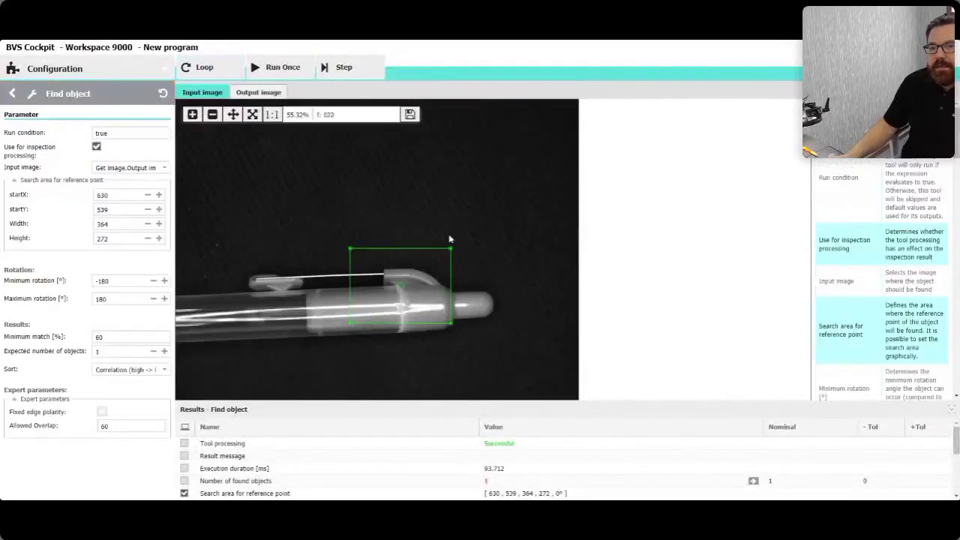
- Enlarge the Find object search area to 623 × 741 starting at 423, 266, and return to the tool list
left_click_drag(452, 249, 465, 173)
left_click_drag(350, 323, 288, 369)
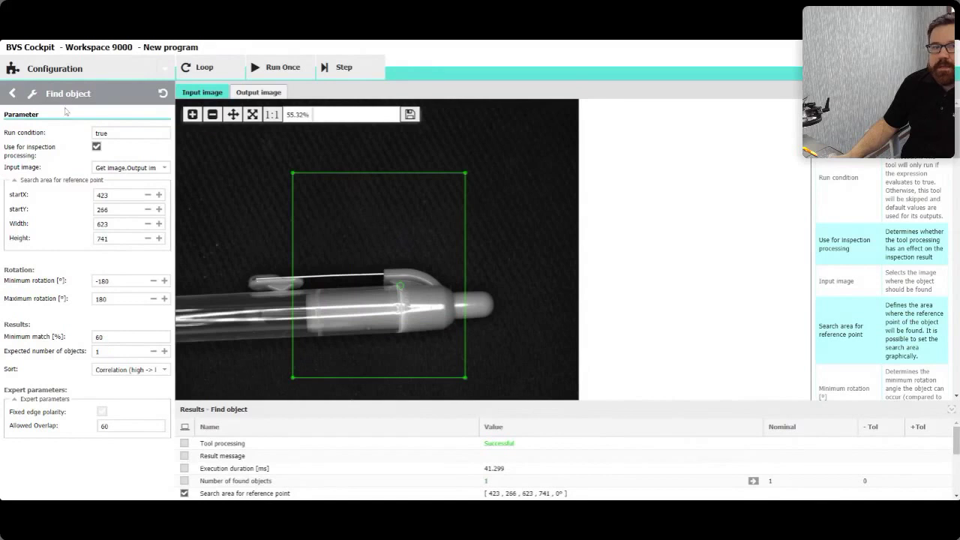
left_click(12, 93)
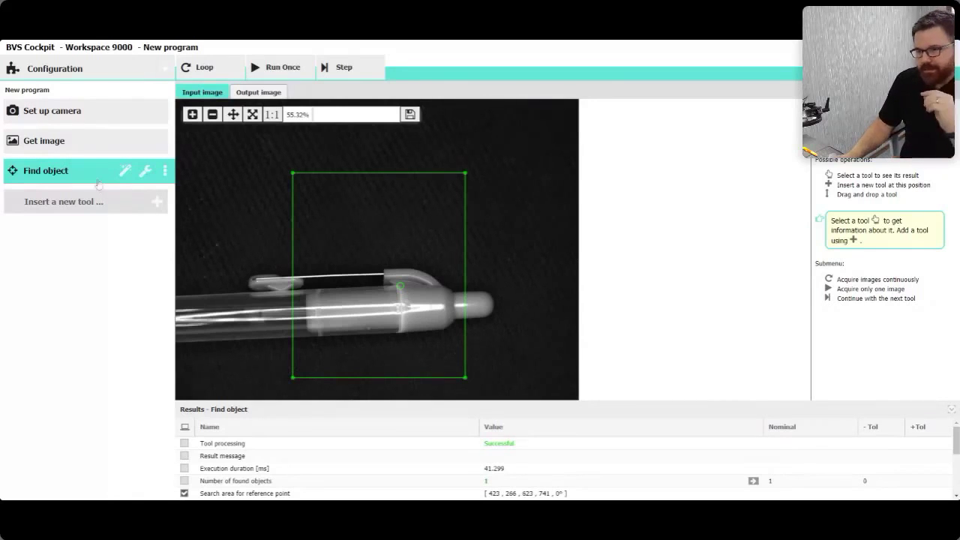
- Add a Check object tool and learn the pen as the good part, moving on to bad part training
left_click(158, 212)
left_click(217, 312)
left_click(34, 196)
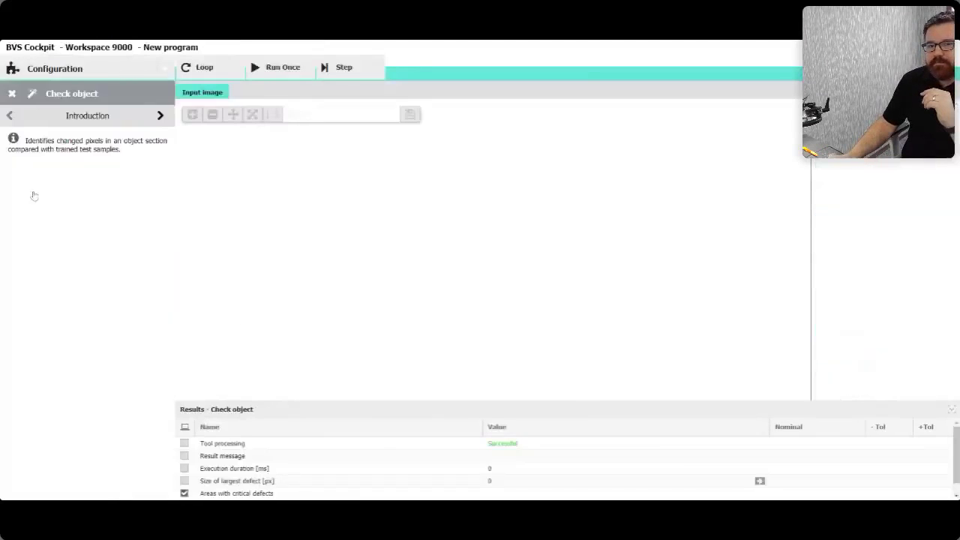
left_click(160, 117)
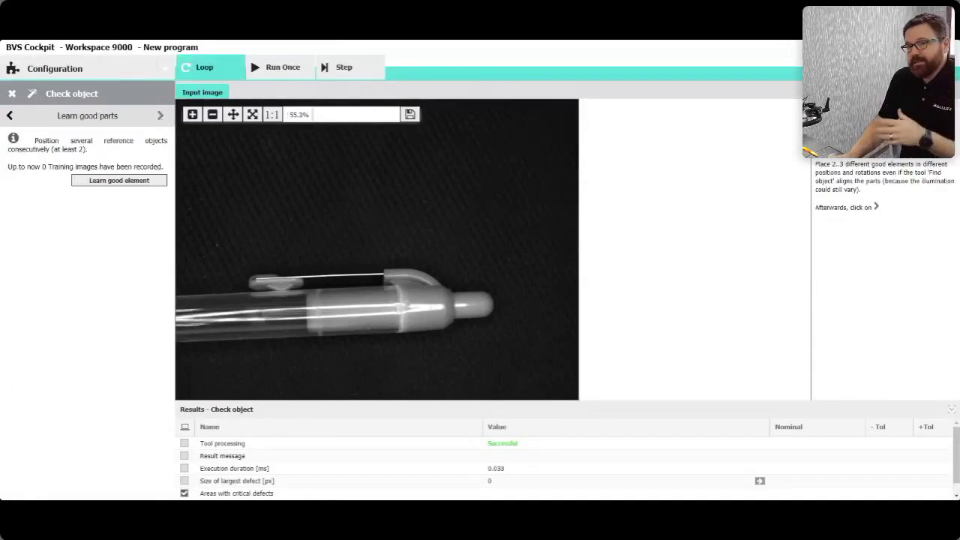
left_click(133, 186)
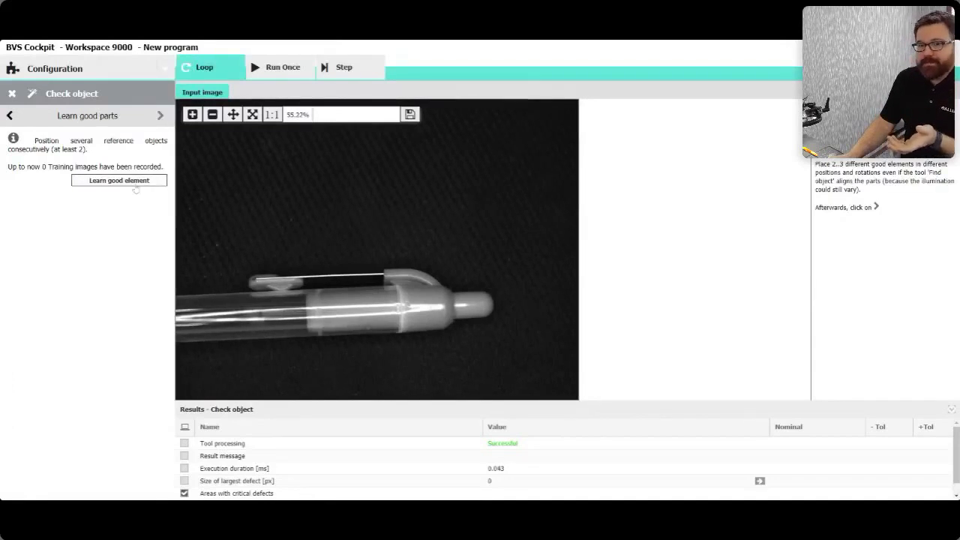
left_click(160, 117)
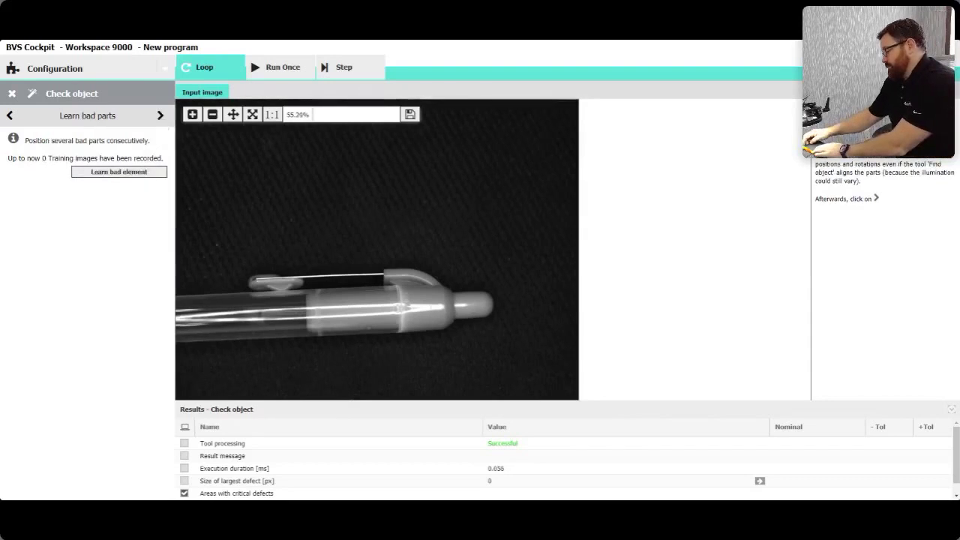
- Learn a bad element from the pen and proceed to defining the areas to check
left_click(149, 172)
left_click(149, 172)
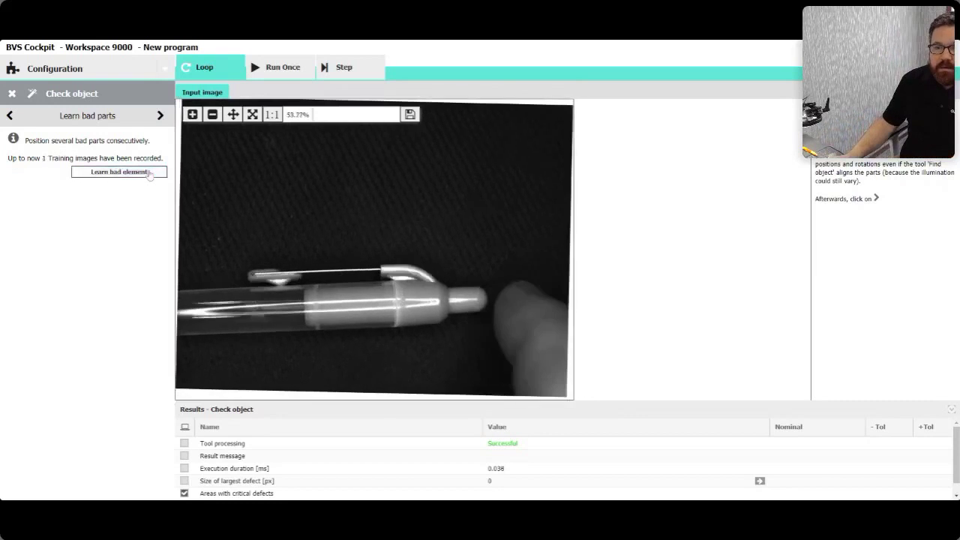
left_click(160, 116)
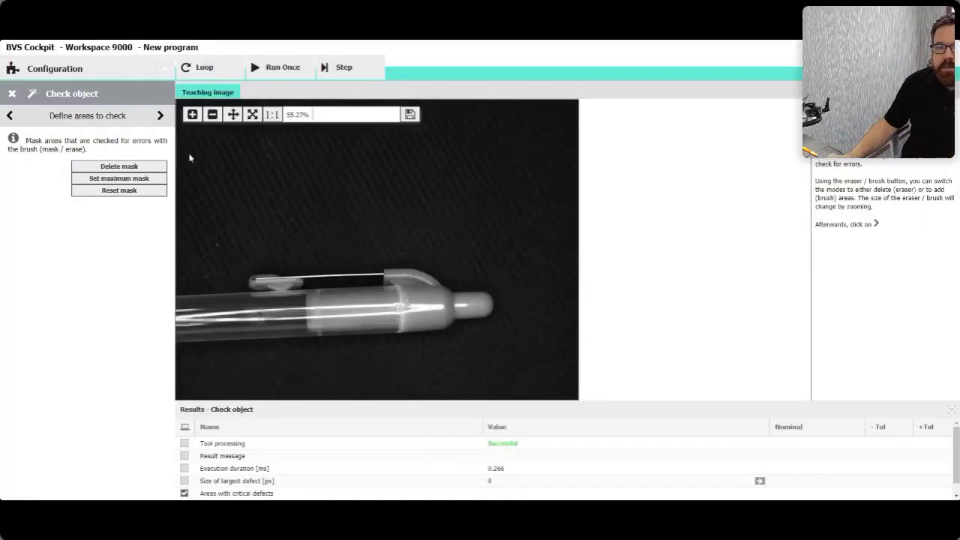
- Clear the check mask, brush the area over the pen's push button, and finish the Check object wizard
left_click(124, 166)
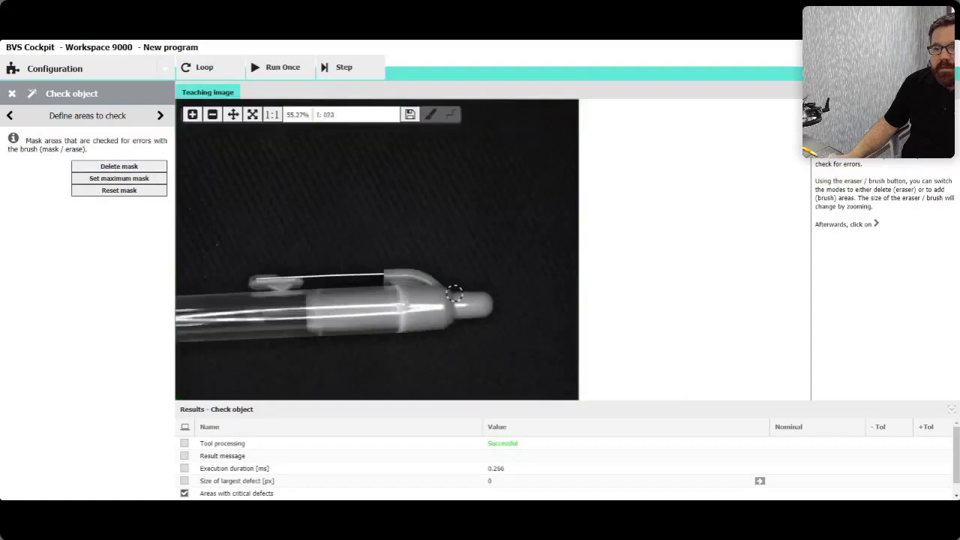
mouse_move(447, 289)
left_mouse_down()
mouse_move(495, 293)
mouse_move(454, 321)
mouse_move(442, 294)
mouse_move(486, 309)
left_mouse_up()
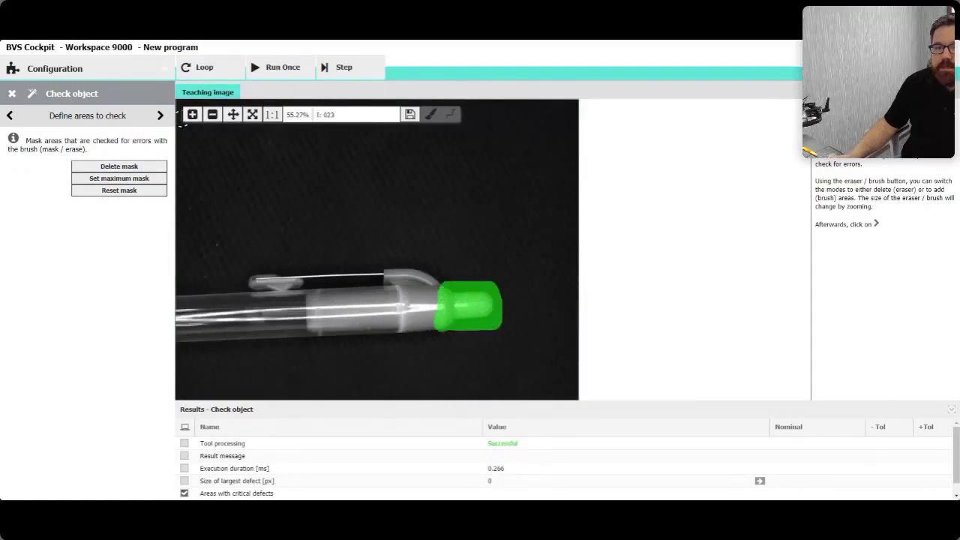
left_click(160, 116)
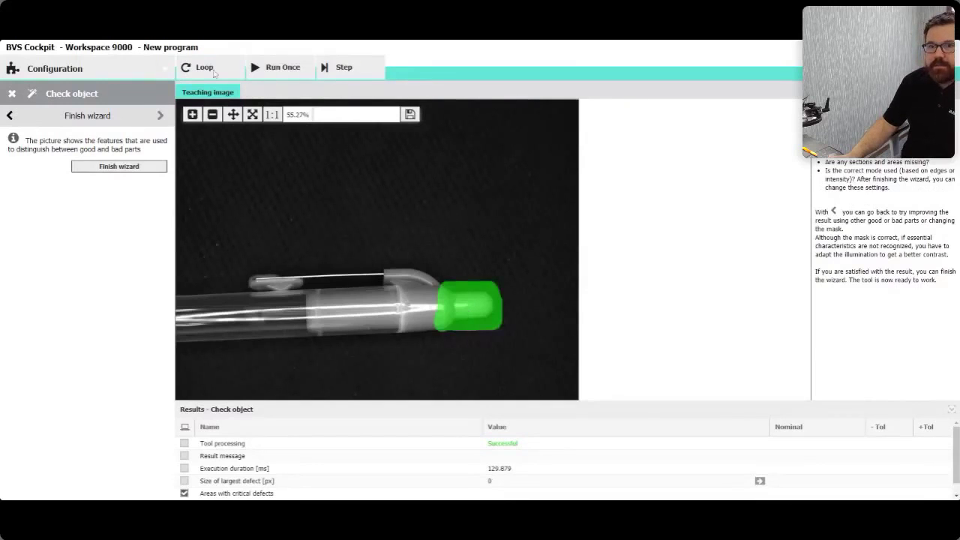
left_click(123, 166)
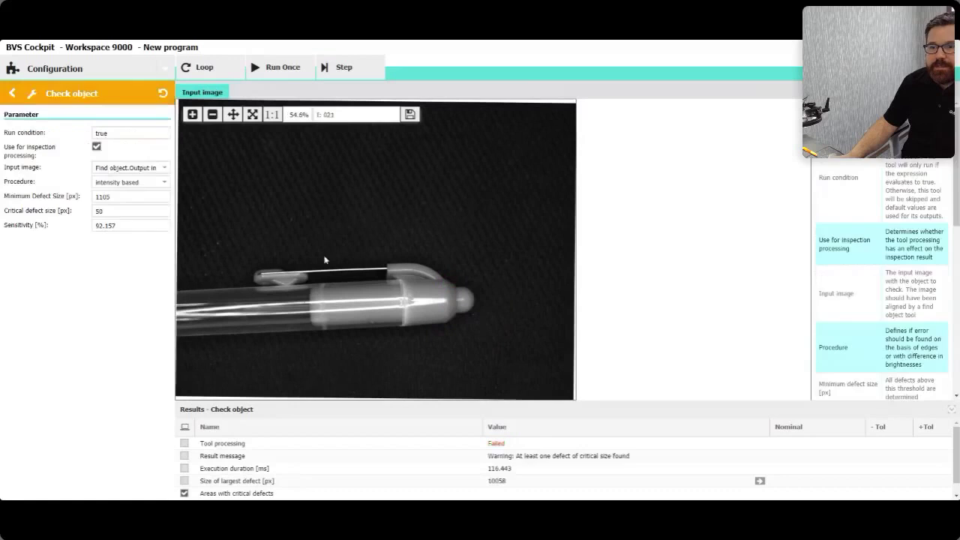
- Check the Check object processing result on the pen, run the program continuously, and return to the tool list
triple_click(484, 445)
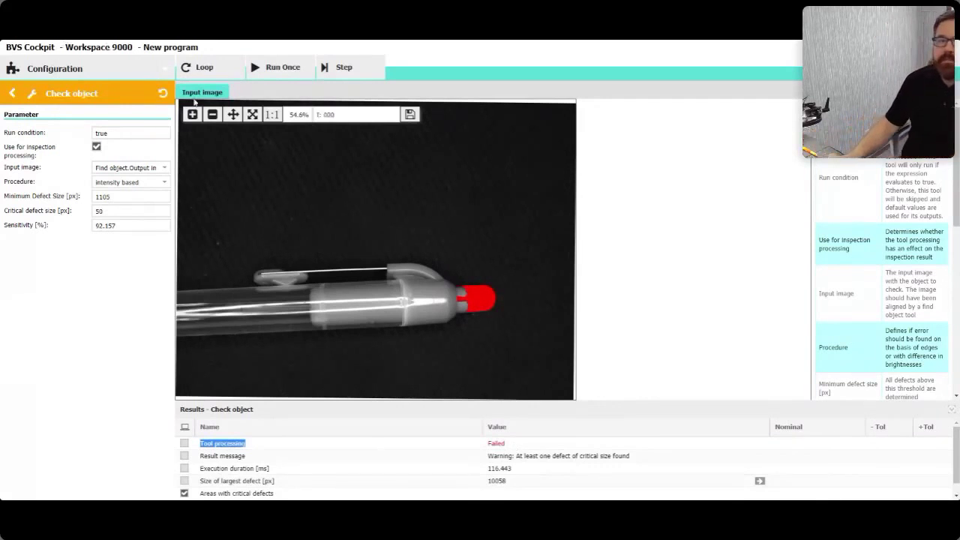
left_click(199, 73)
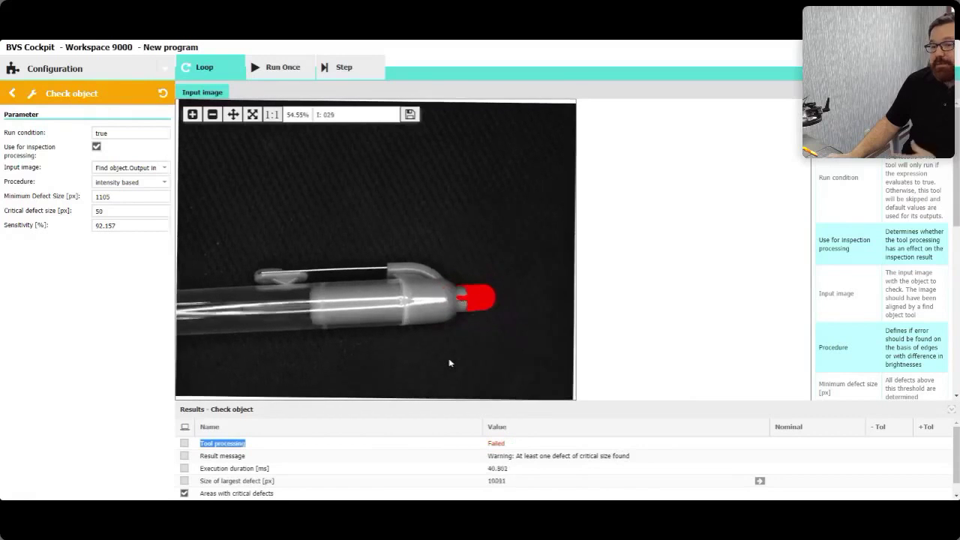
left_click(10, 93)
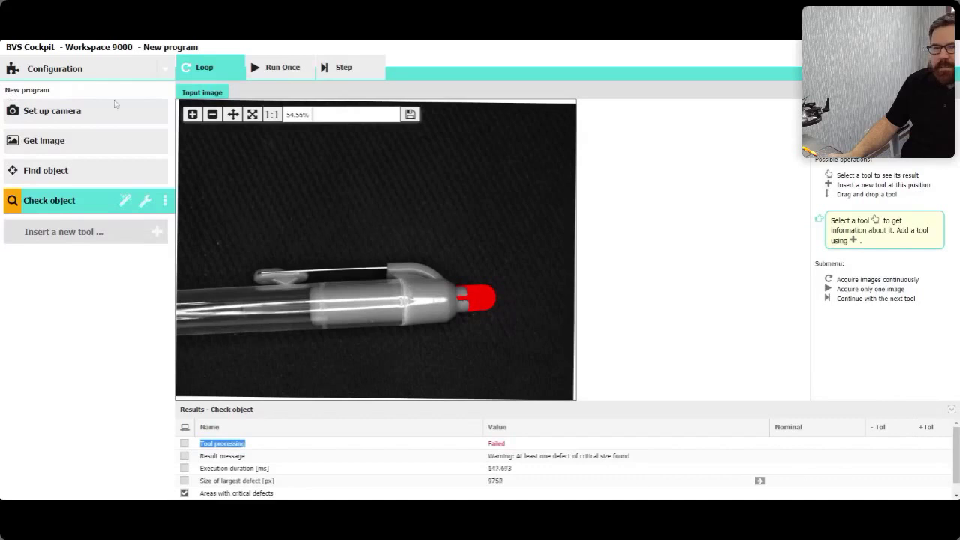
- Delete the Check object and Find object tools from the program
left_click(165, 200)
left_click(201, 207)
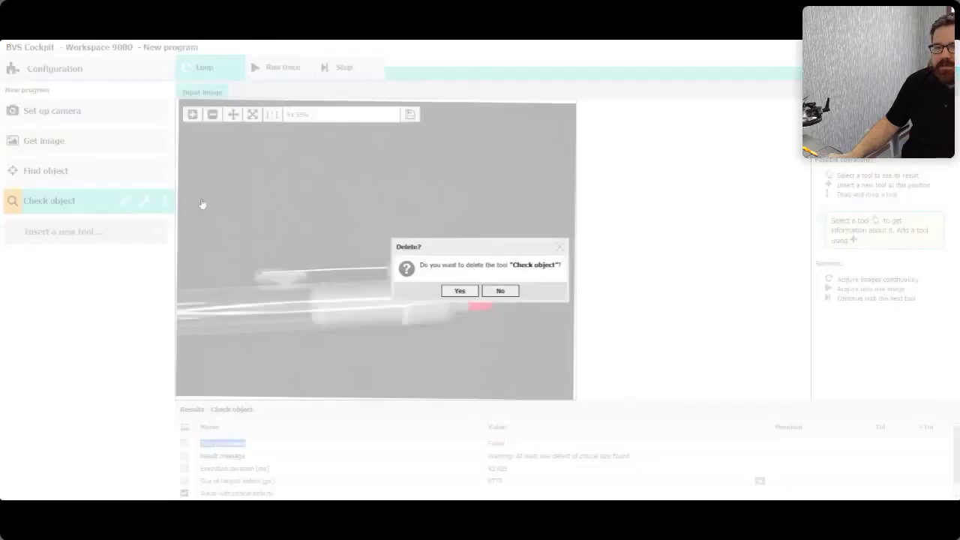
left_click(459, 290)
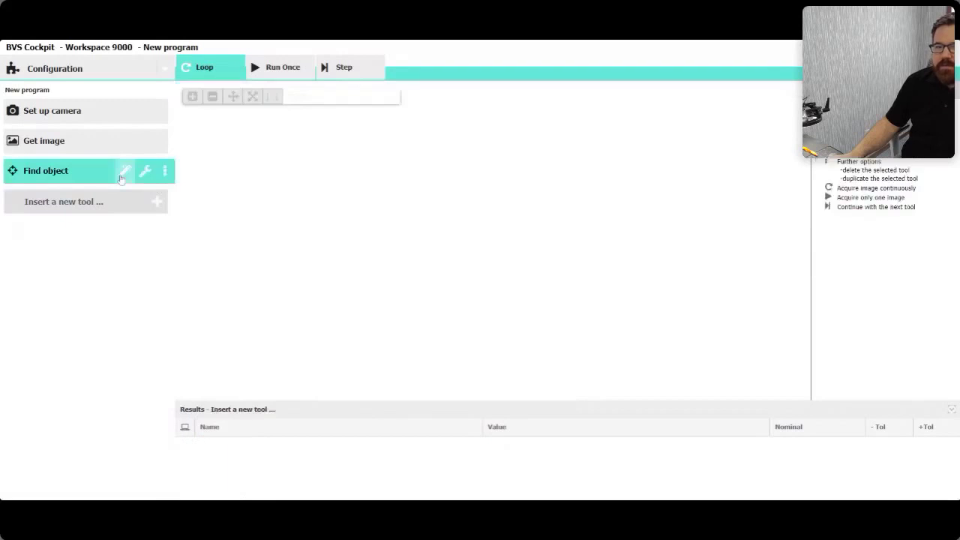
left_click(165, 171)
left_click(206, 168)
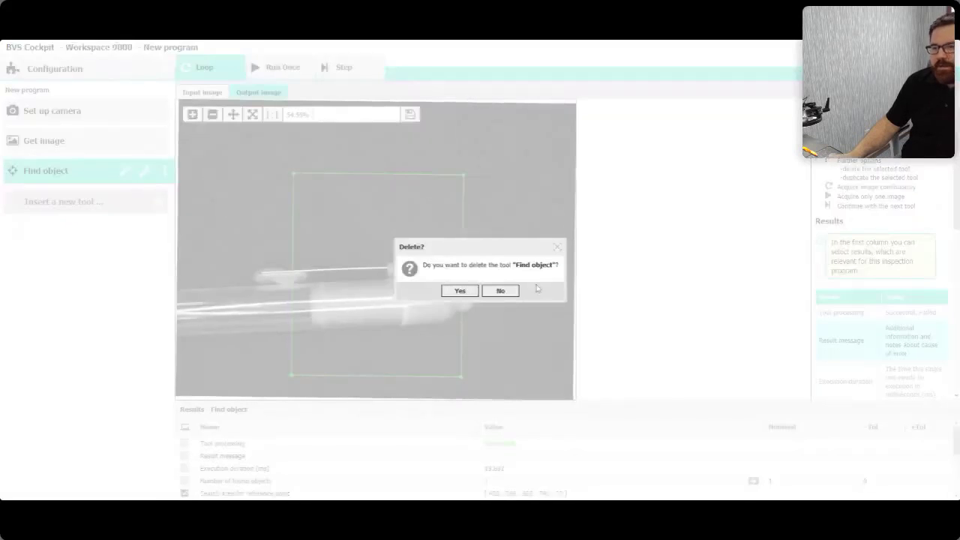
left_click(469, 293)
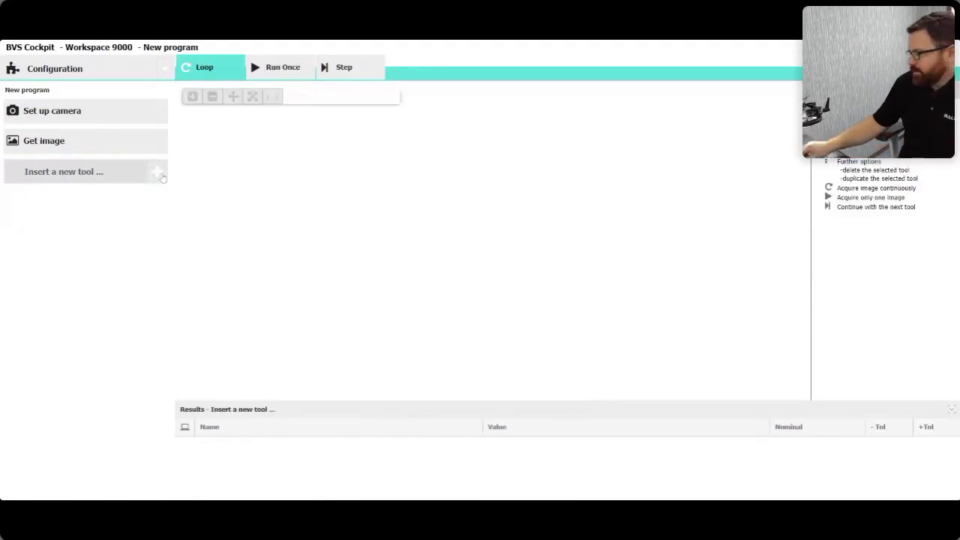
- Close the tool selection unused and display the live Get image output of the stamp booklet
left_click(162, 177)
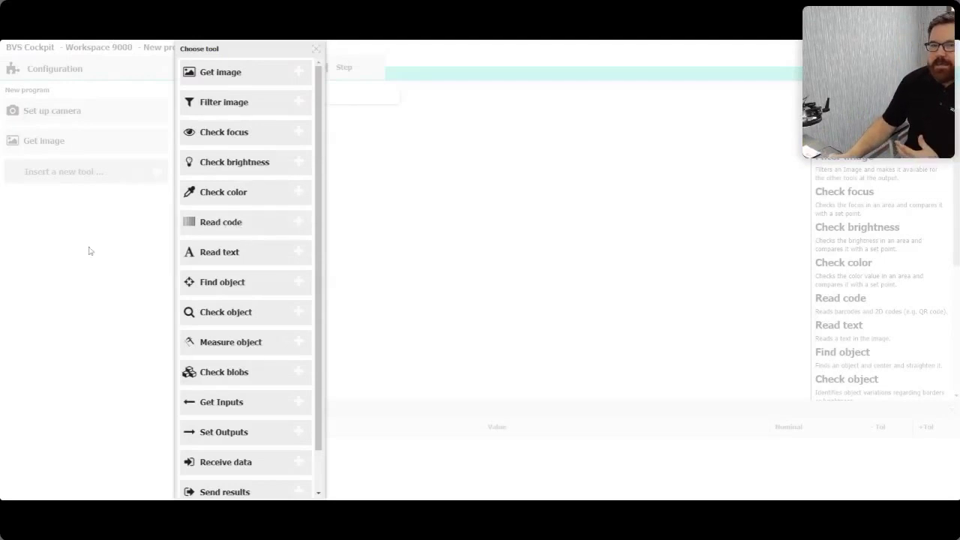
left_click(315, 51)
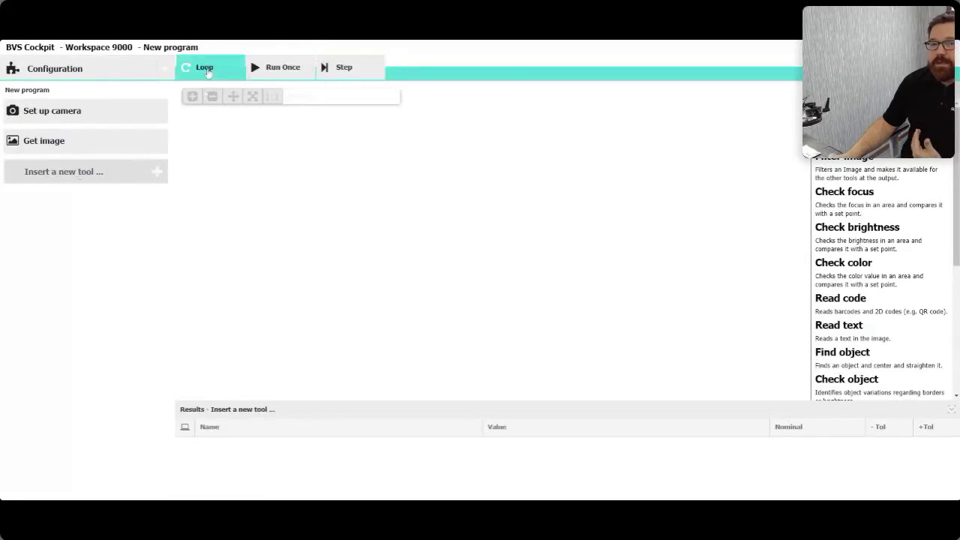
left_click(89, 142)
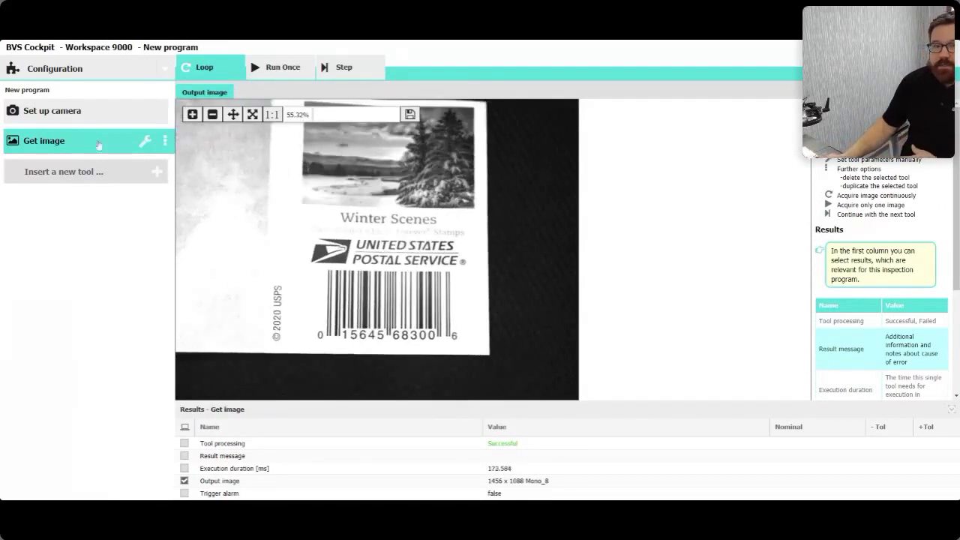
- Add a Read code tool, search for the booklet's barcode, add and train it, and finish the wizard
left_click(158, 174)
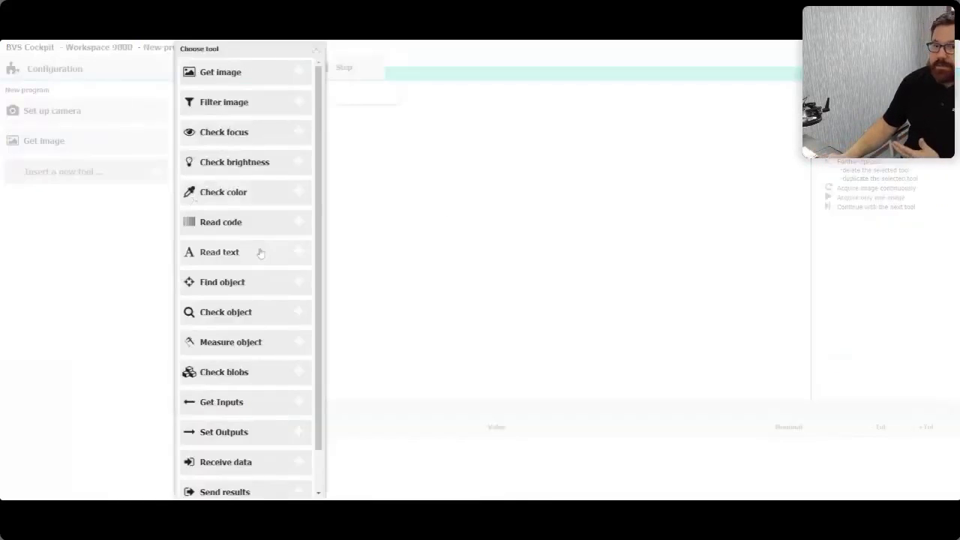
left_click(224, 220)
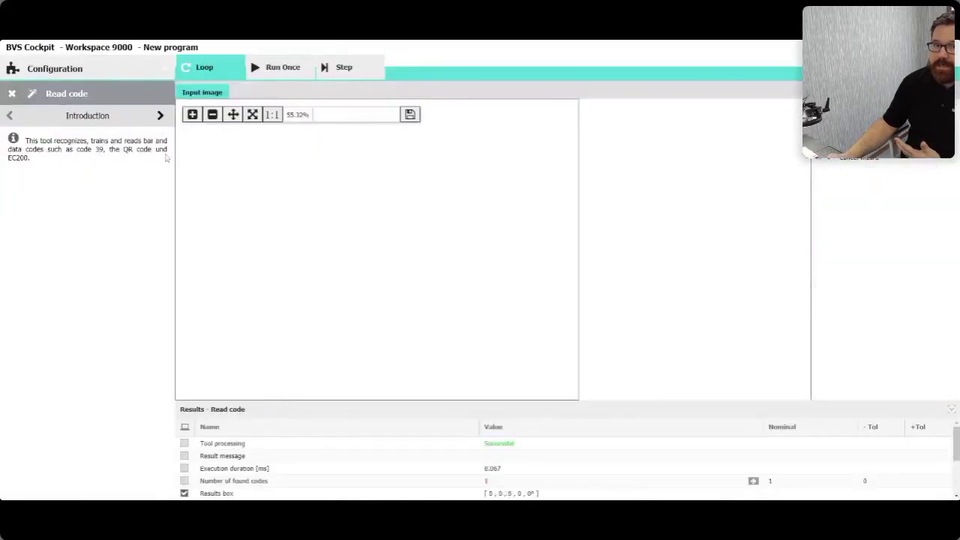
left_click(160, 115)
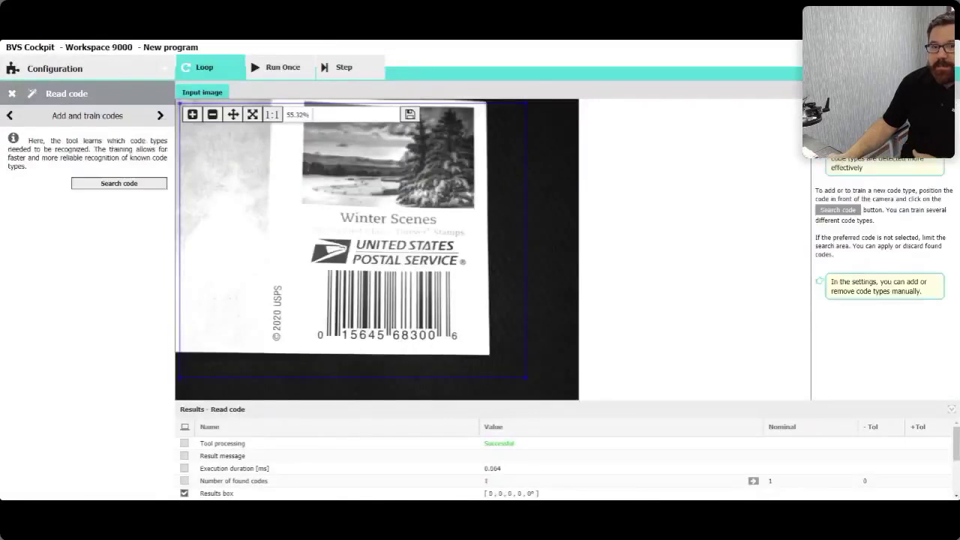
left_click(120, 184)
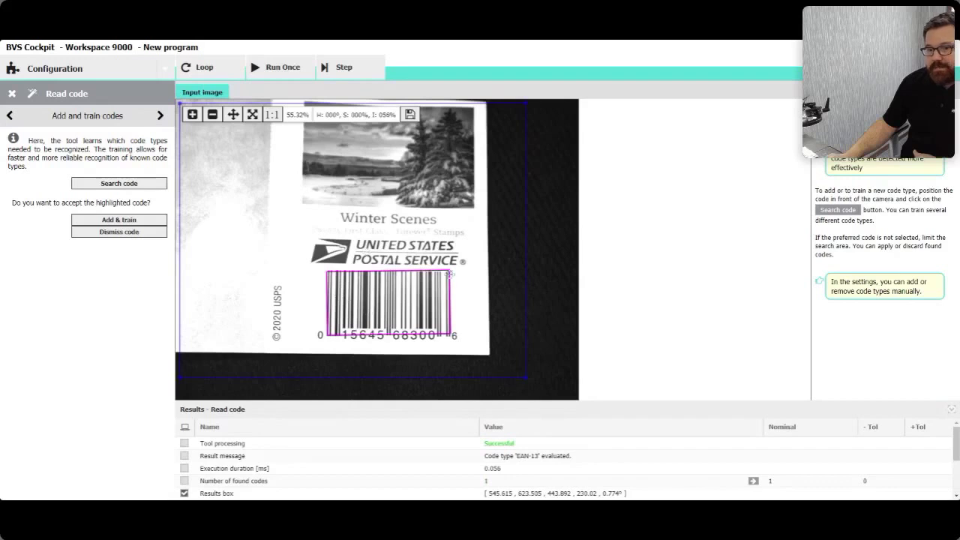
left_click(143, 220)
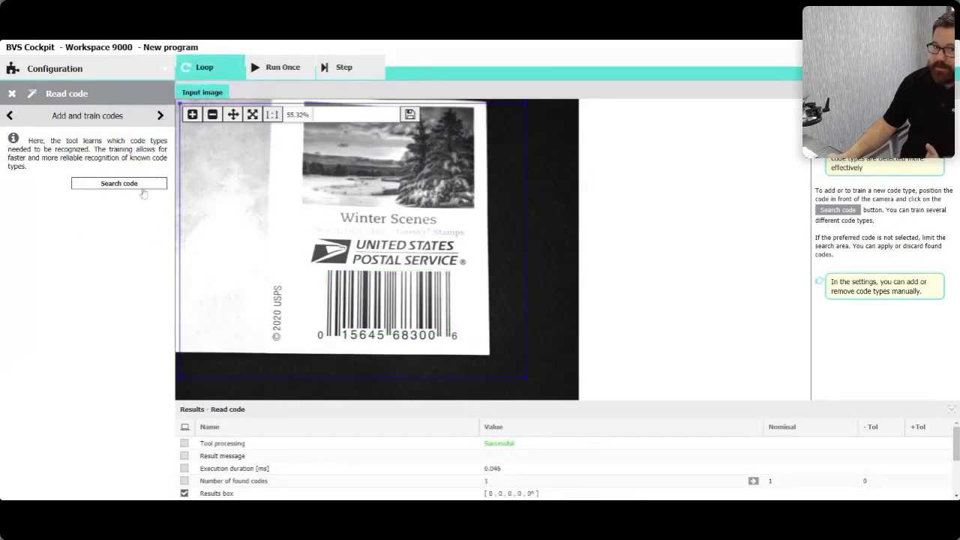
left_click(160, 116)
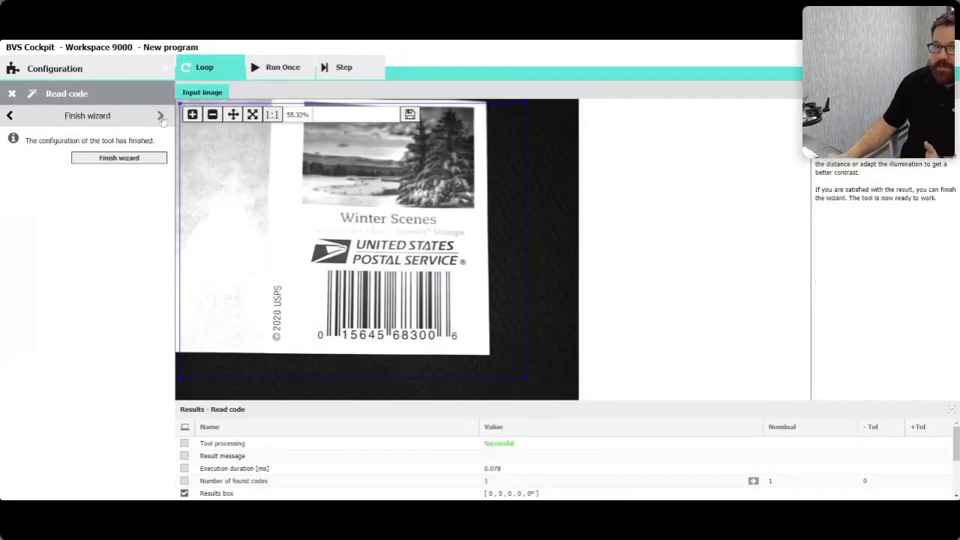
left_click(142, 160)
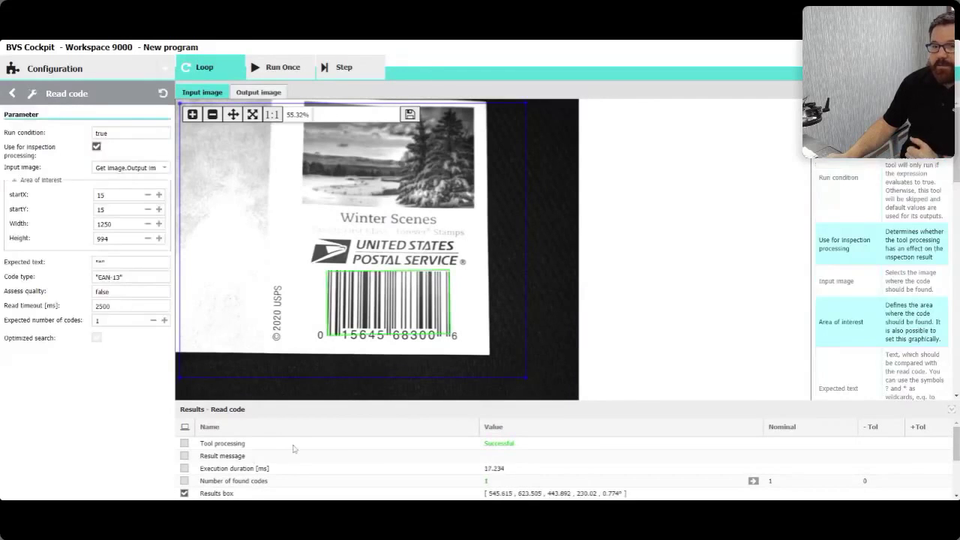
- Inspect the Read code tool's code type parameter and the included text and detected code type in the results
left_click(131, 276)
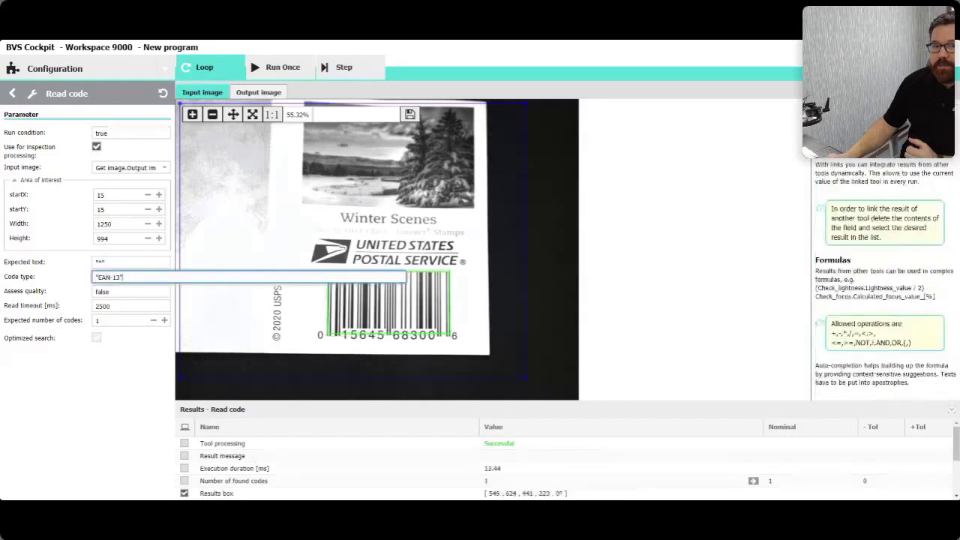
left_click(42, 420)
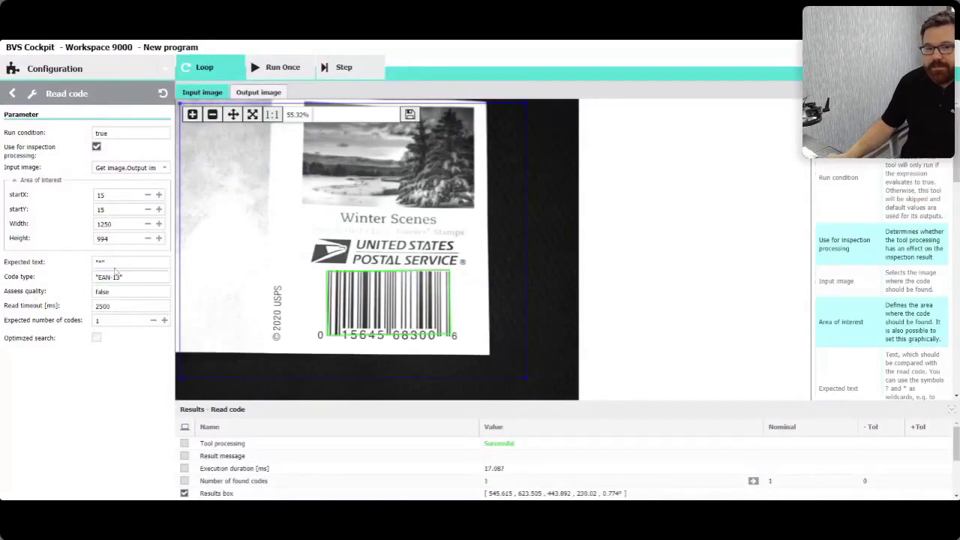
scroll(366, 474, "down", 4)
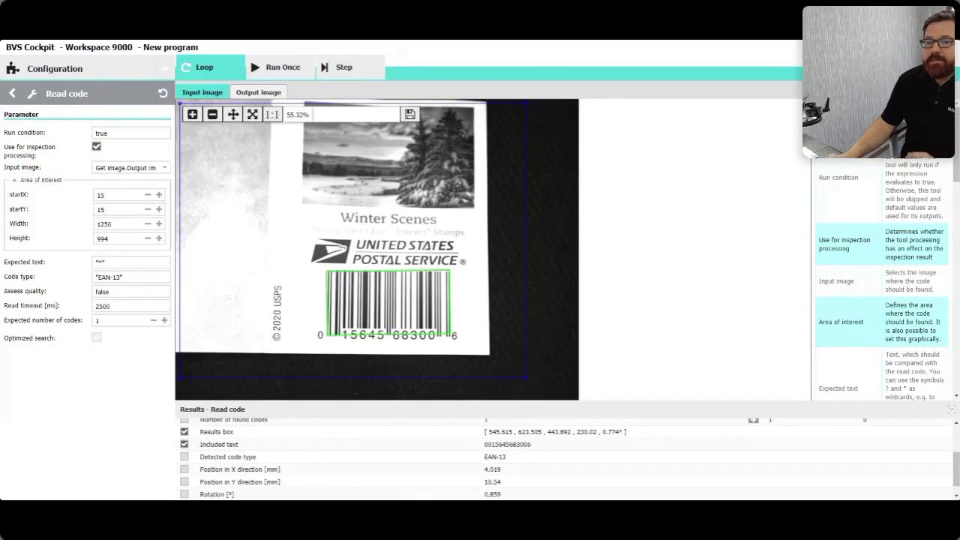
- Set Assess quality to true for the Read code tool and examine the Code quality result
left_click(109, 291)
key("BackSpace")
key("BackSpace")
key("BackSpace")
key("BackSpace")
key("BackSpace")
type("tru")
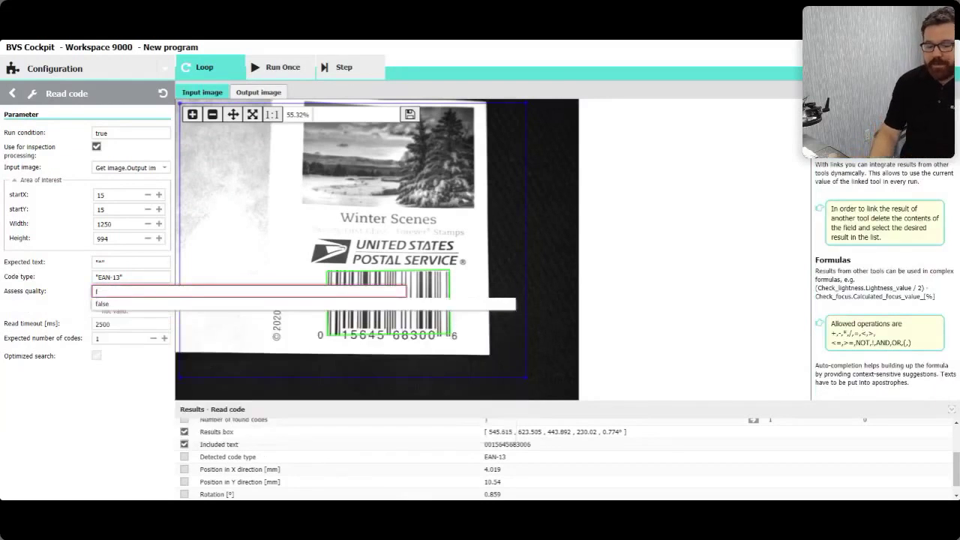
type("e")
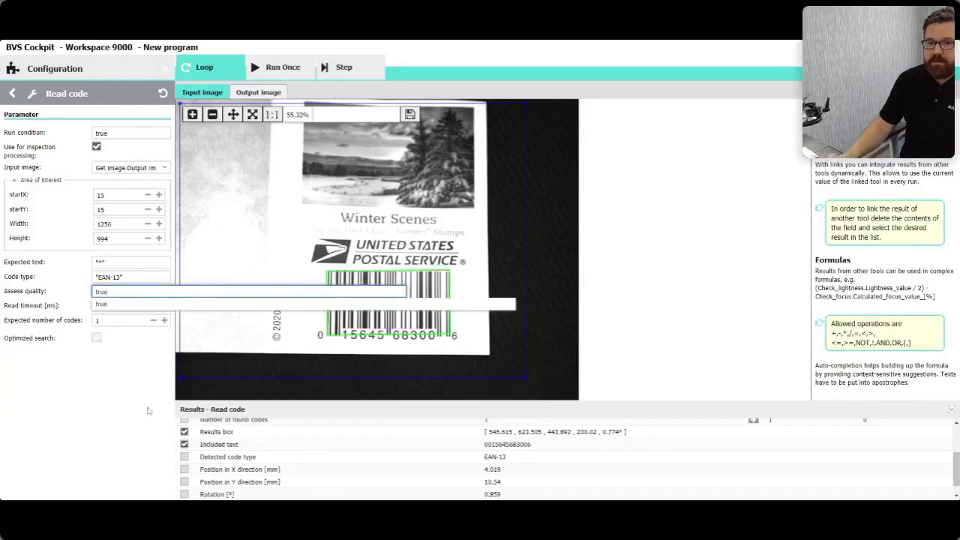
left_click(150, 412)
scroll(519, 425, "down", 1)
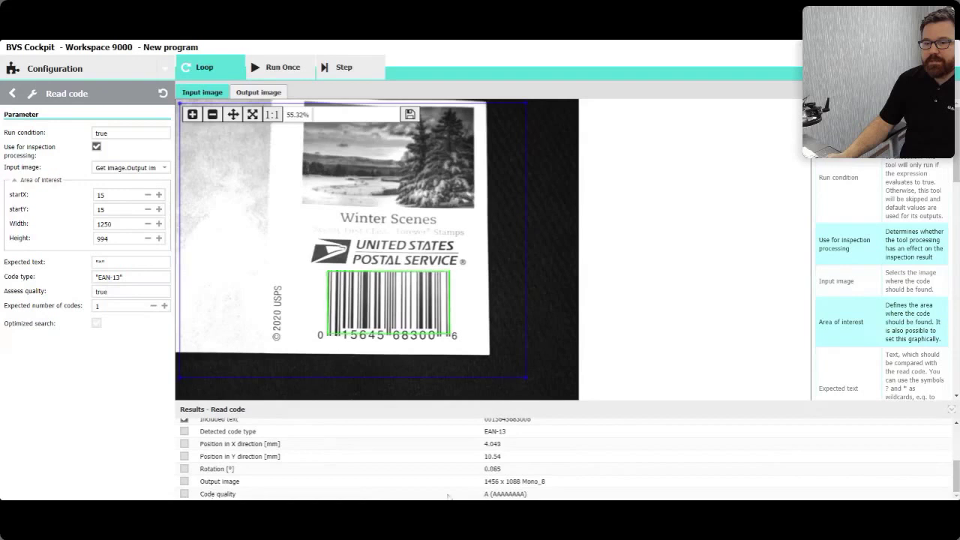
left_click_drag(484, 493, 531, 495)
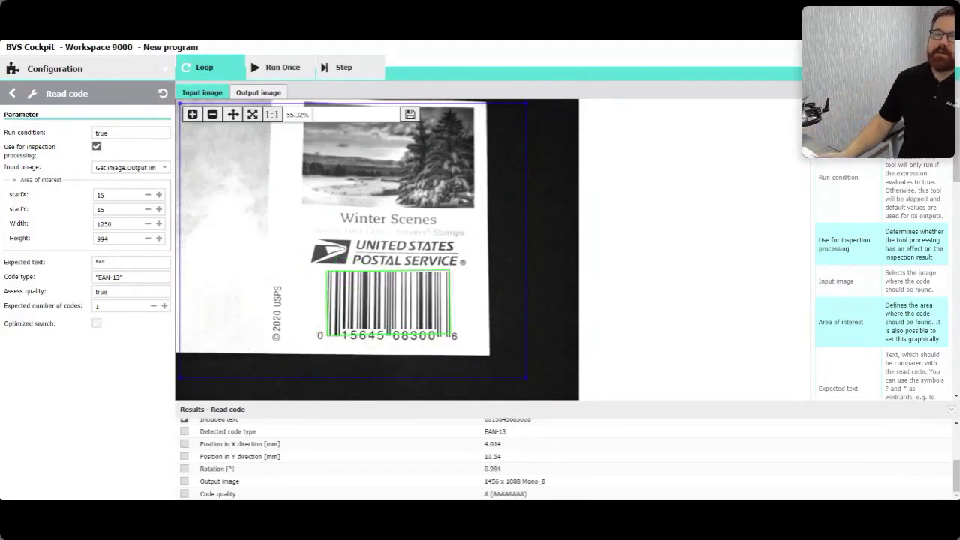
- Return to the tool list and delete the Read code tool from the program
left_click(12, 94)
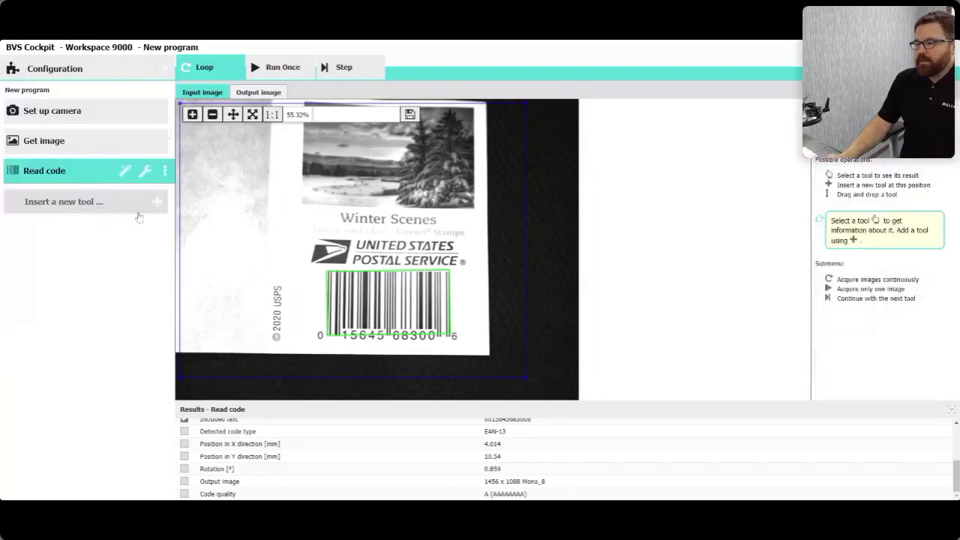
left_click(165, 170)
left_click(197, 166)
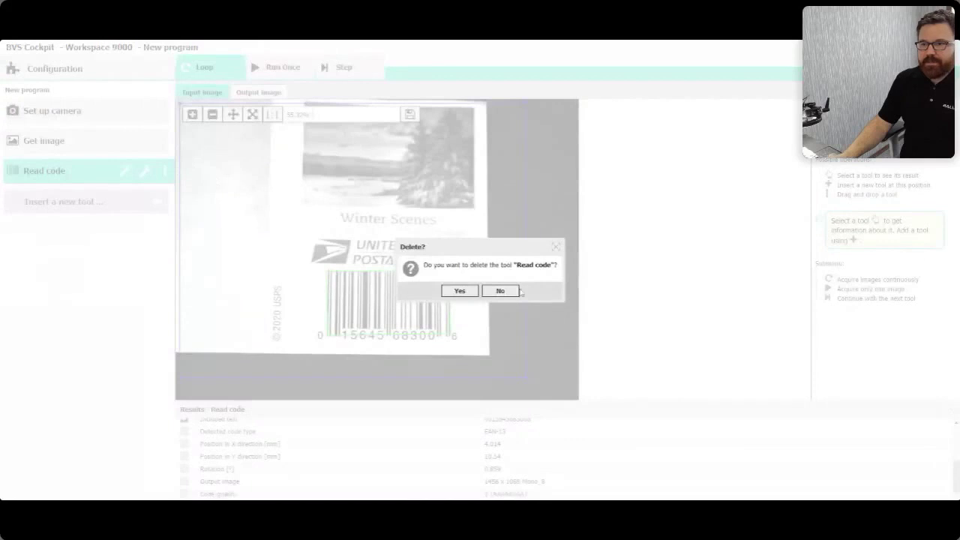
left_click(459, 291)
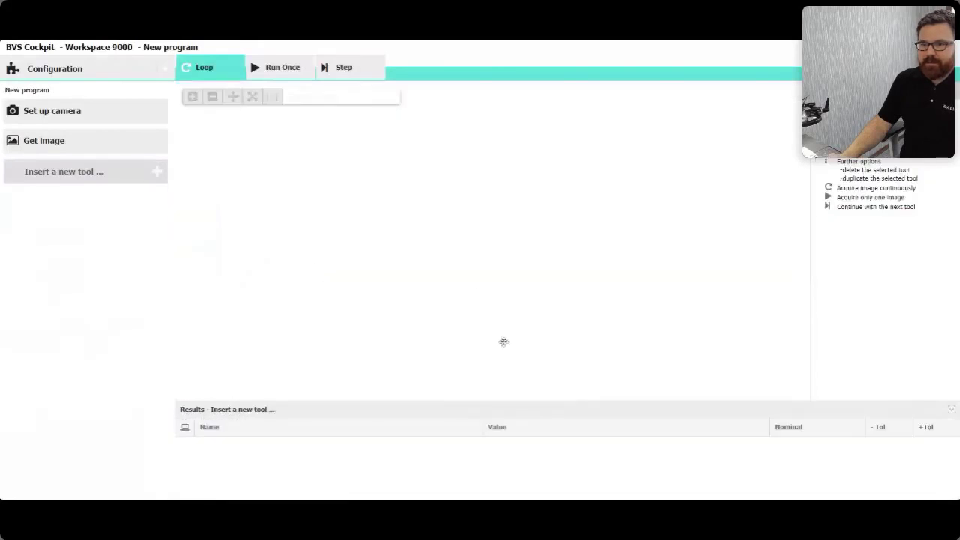